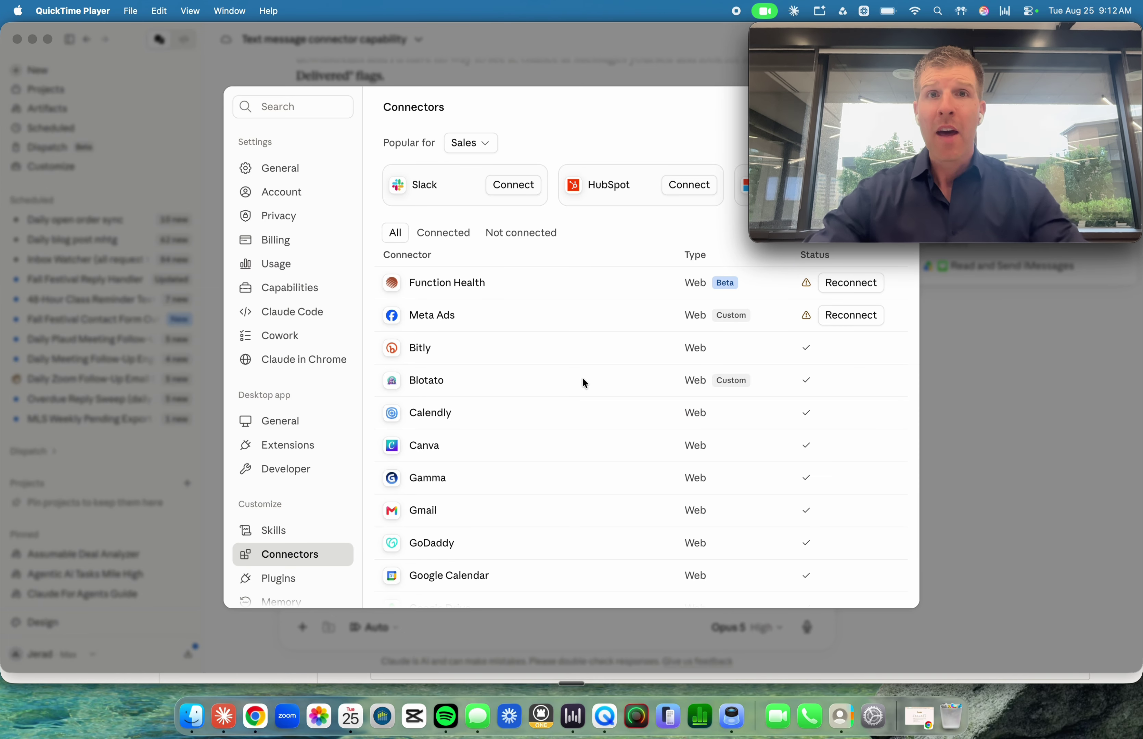
Review the full connectors list, checking which web and desktop connectors are connected, need reconnecting or are not connected
scroll(561, 354, "down", 10)
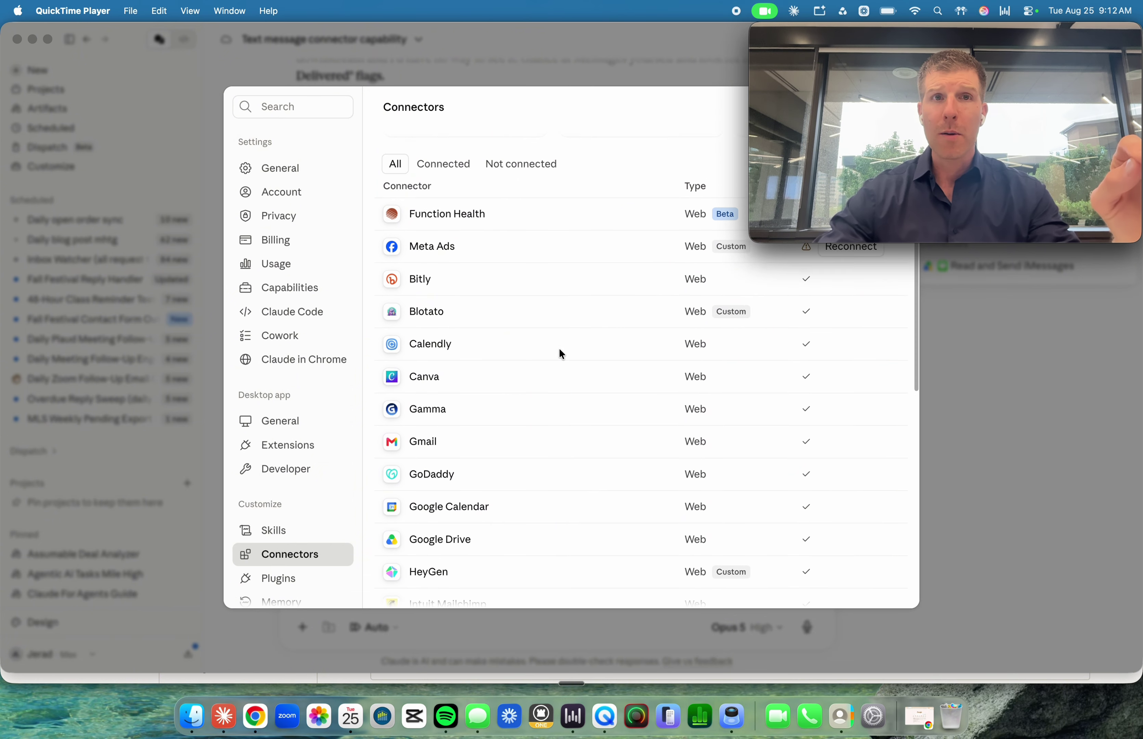
scroll(561, 354, "up", 10)
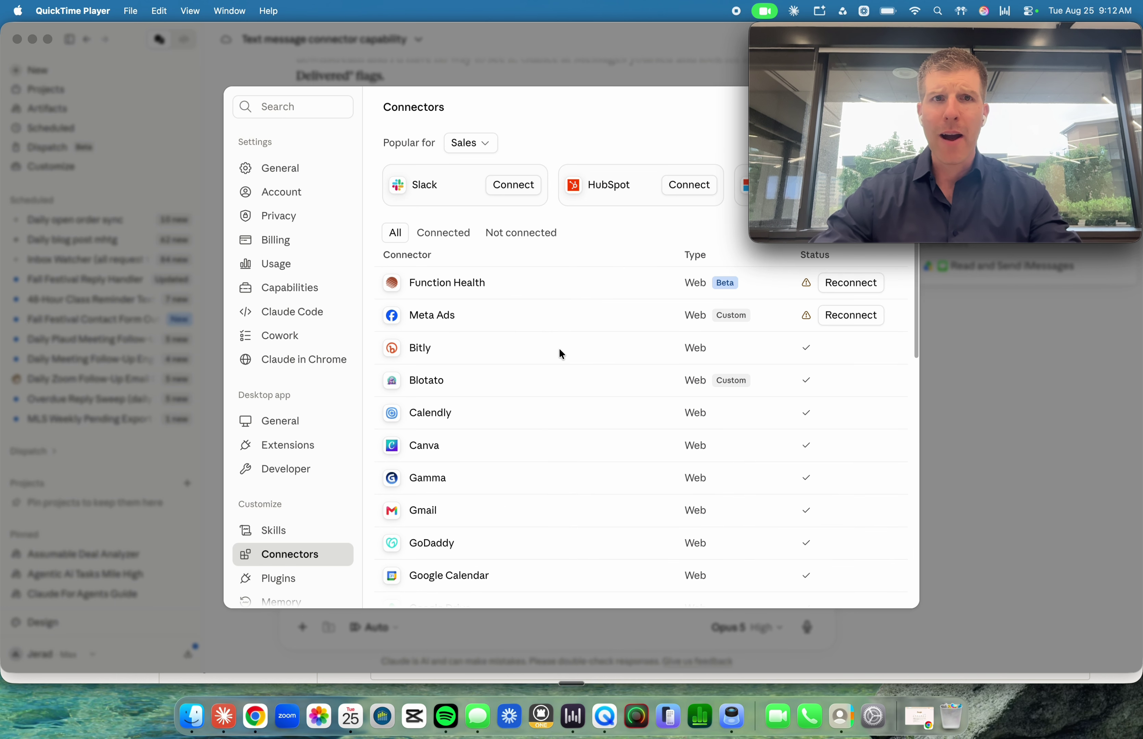
scroll(480, 428, "down", 6)
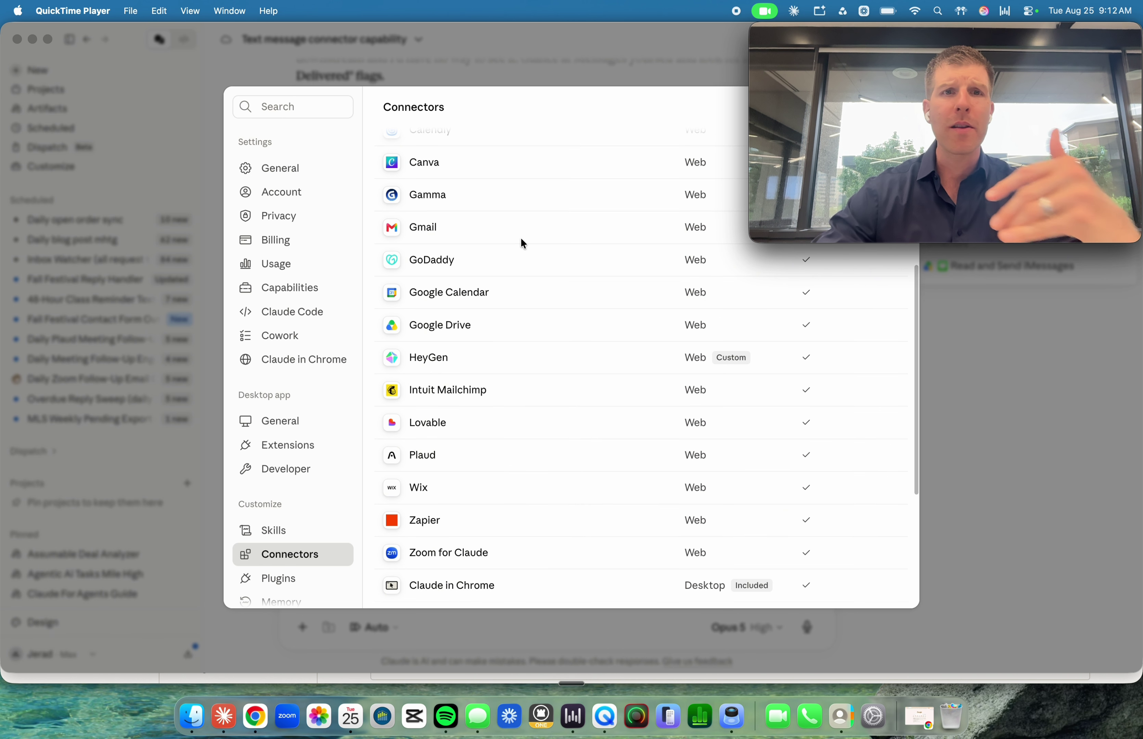
scroll(522, 242, "down", 6)
scroll(522, 244, "up", 10)
scroll(522, 244, "up", 3)
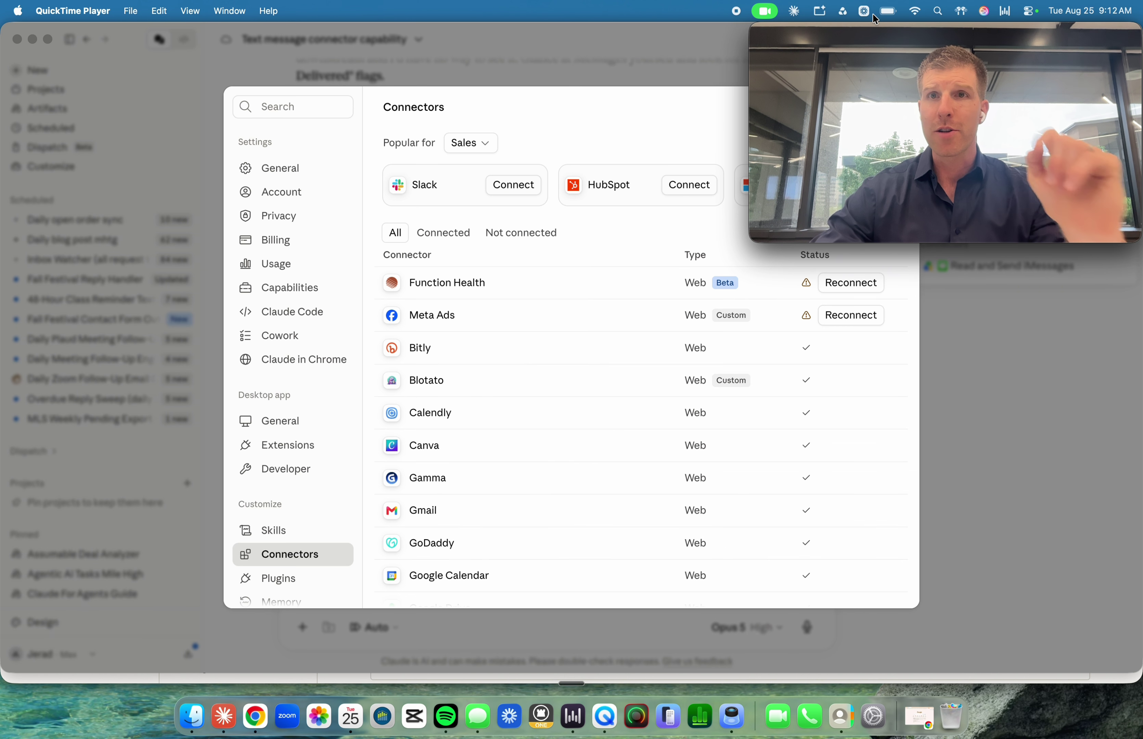
left_click_drag(753, 24, 864, 28)
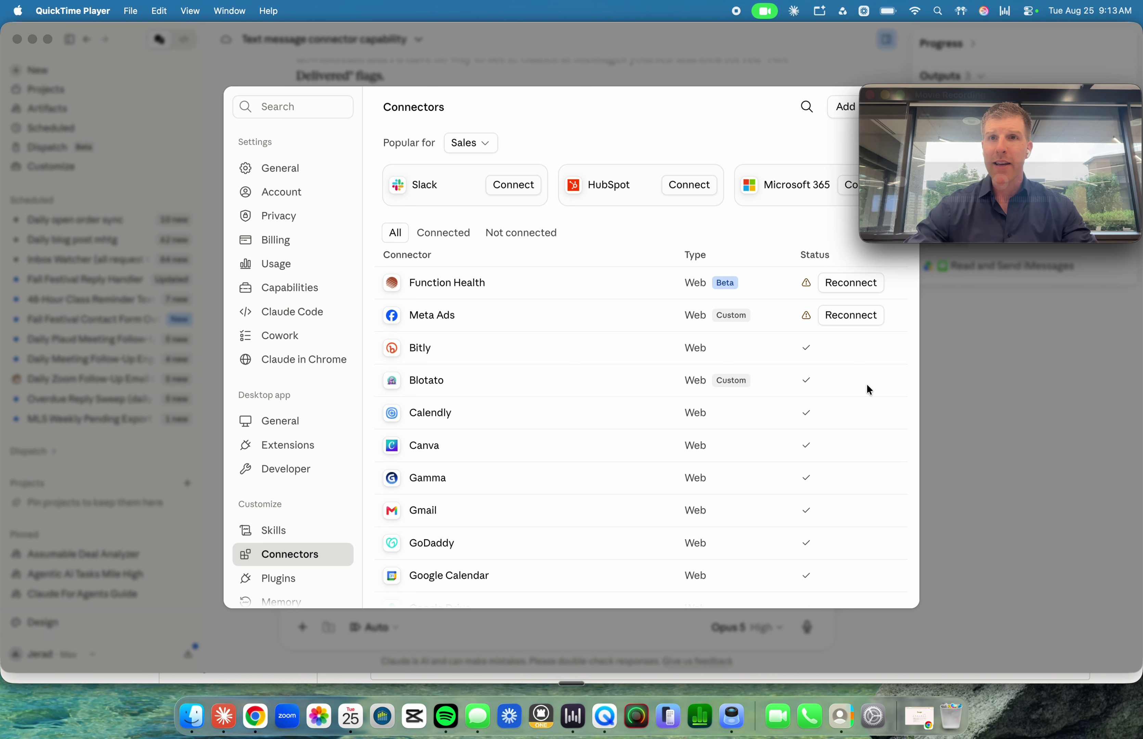
scroll(675, 357, "down", 8)
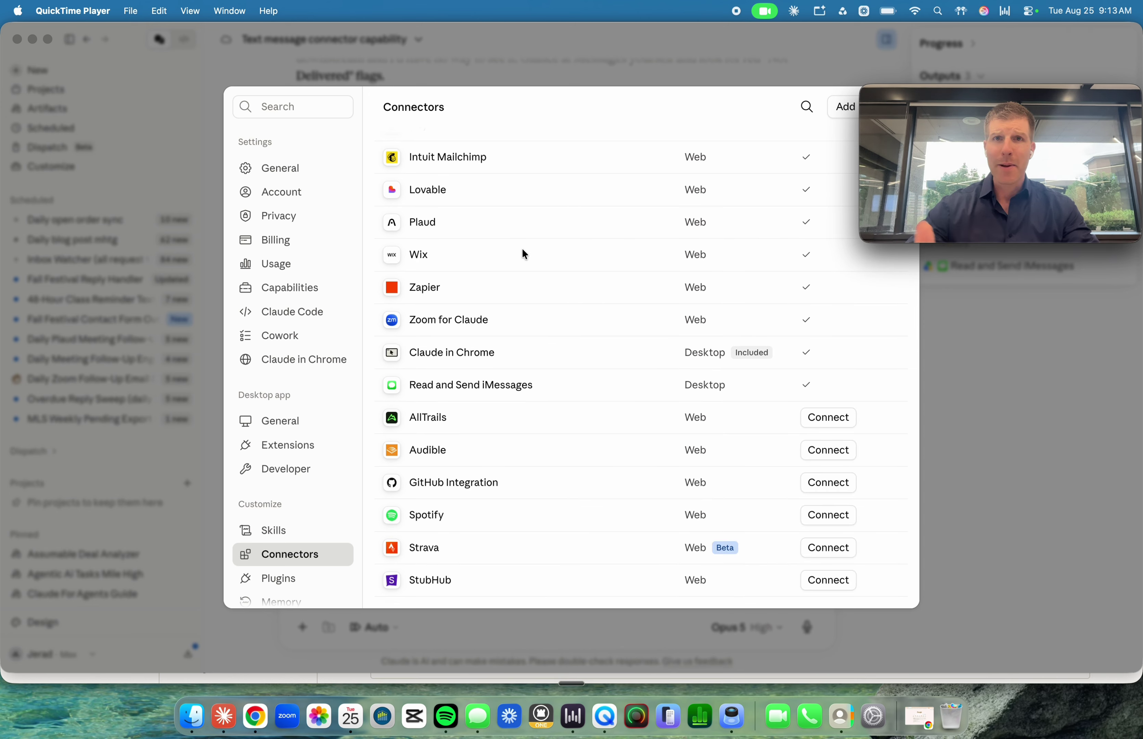
scroll(527, 275, "up", 10)
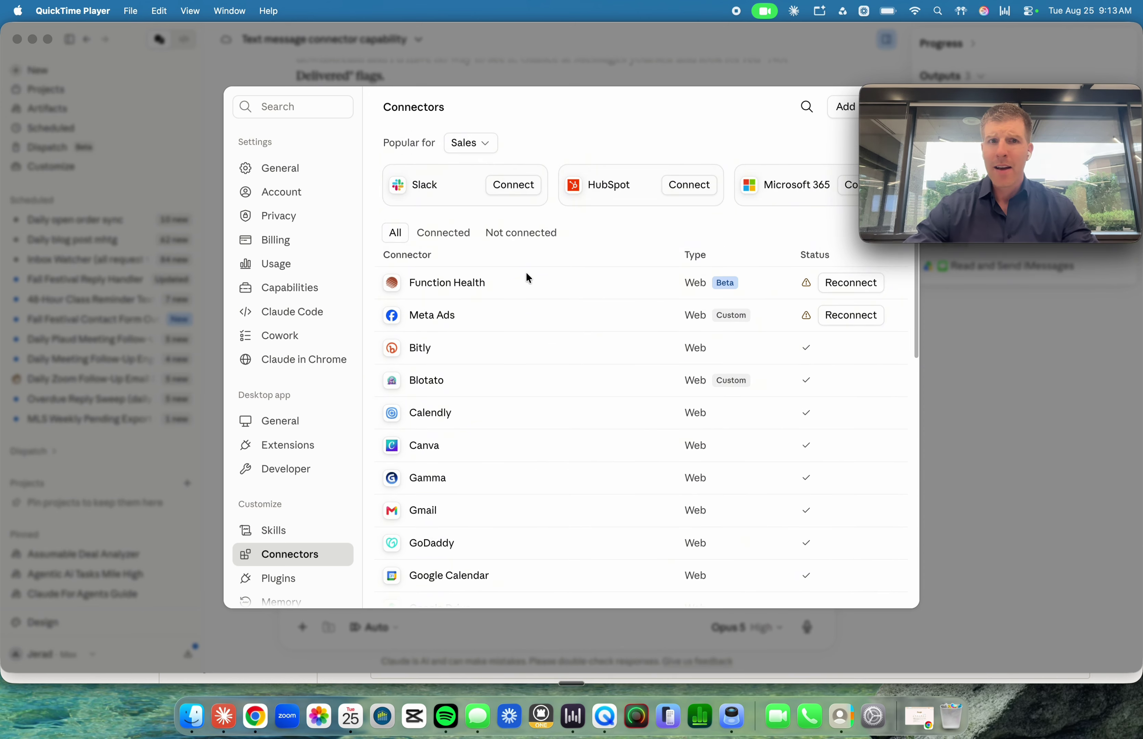
scroll(526, 271, "down", 8)
View the Zapier connector's tool permissions and return to the connectors list
left_click(492, 292)
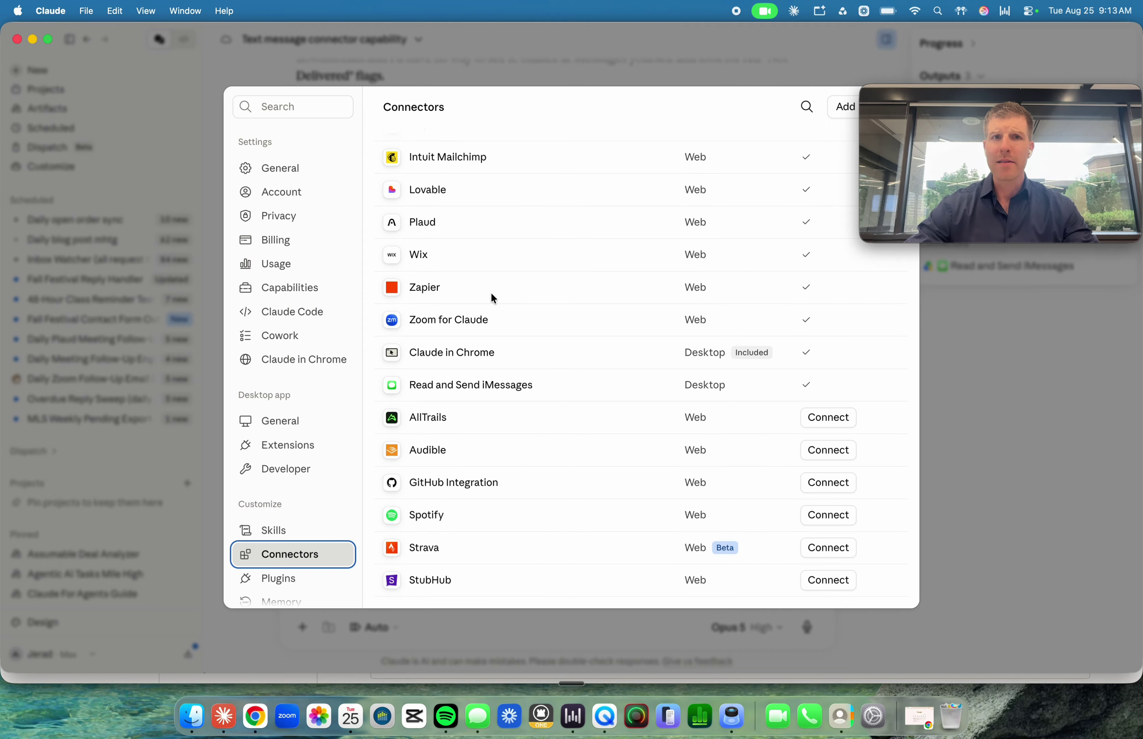
left_click(493, 293)
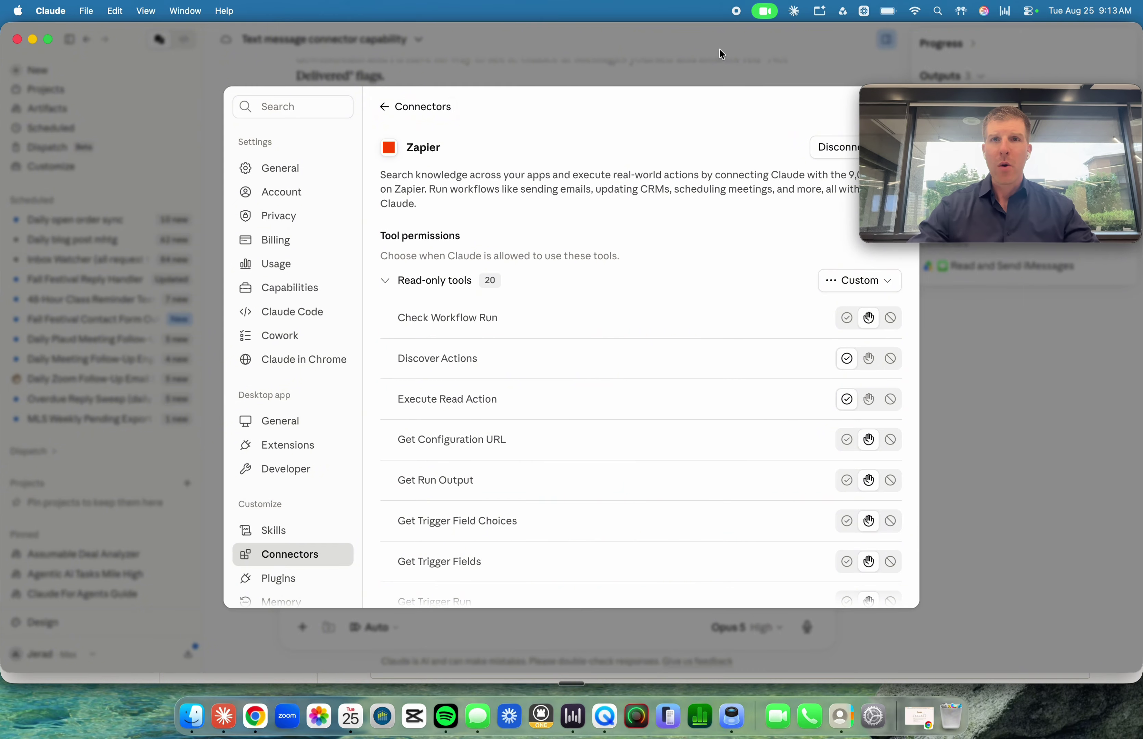
left_click(387, 107)
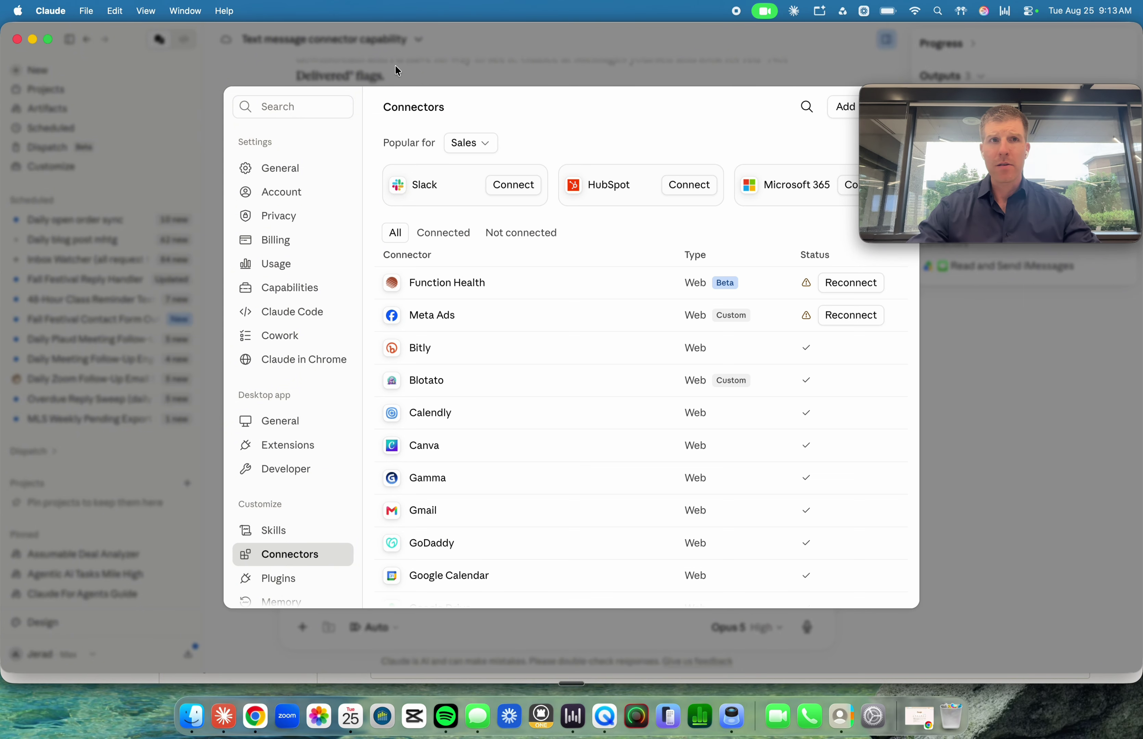
Close the settings, reopen them through Customize at Skills, and view the options for adding a skill
left_click(318, 56)
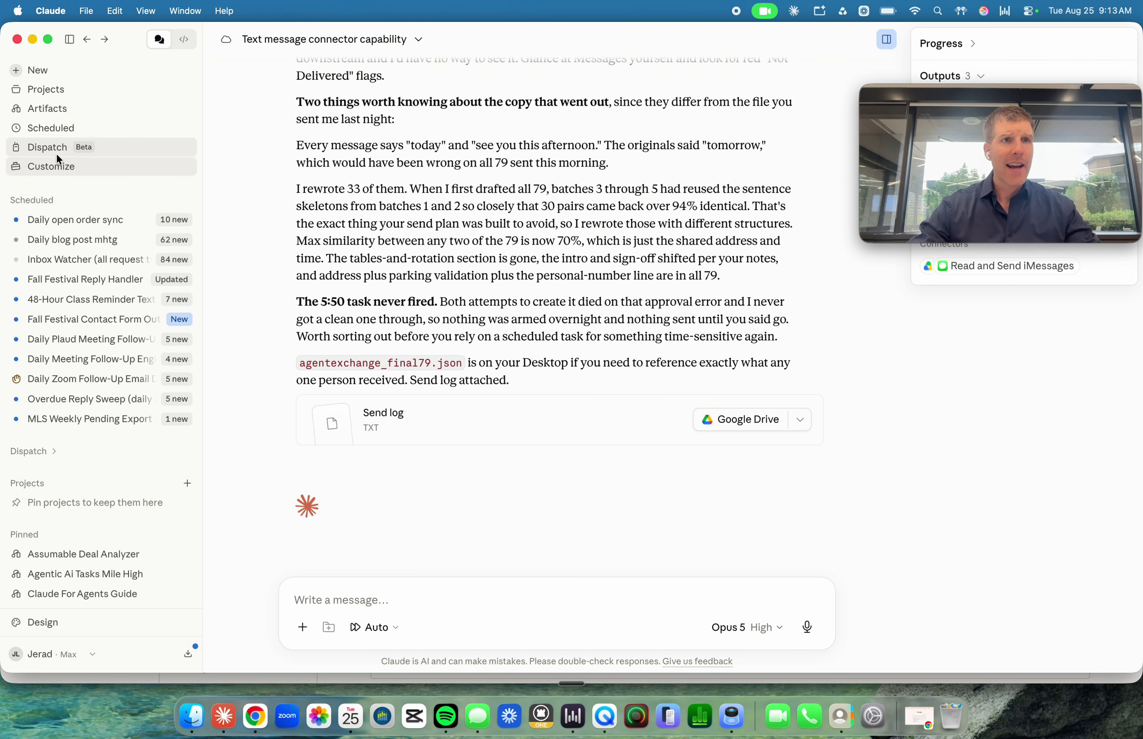
left_click(55, 165)
left_click(1022, 107)
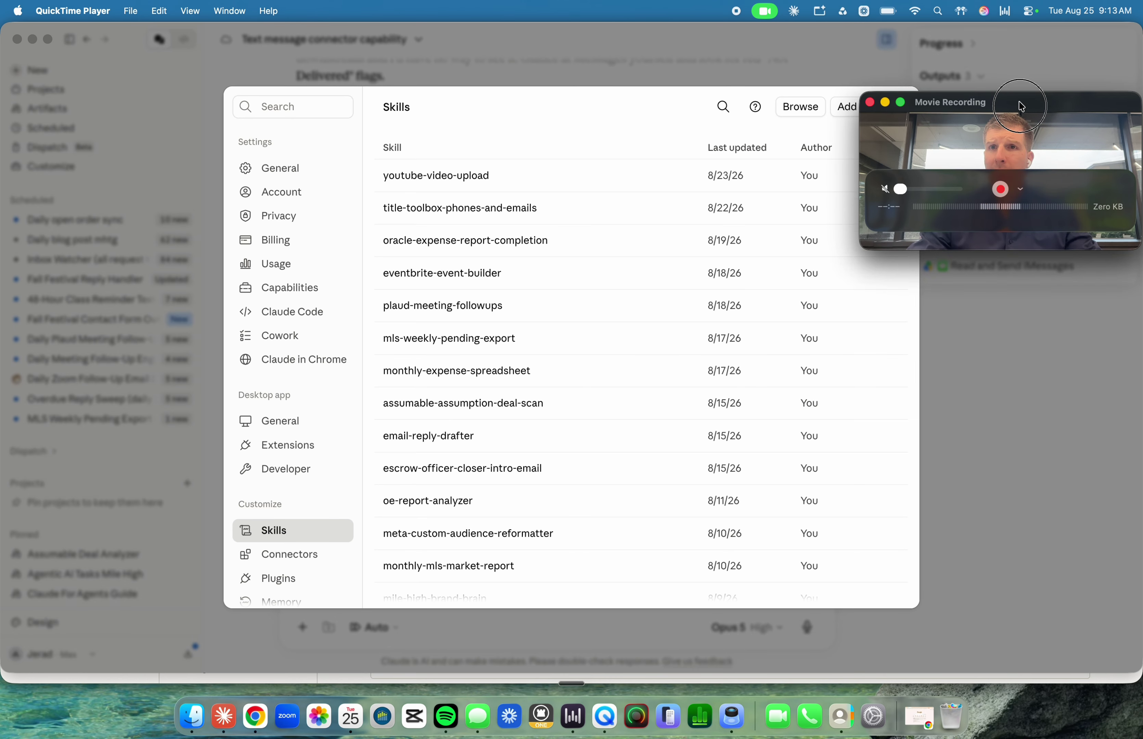
left_click_drag(1022, 107, 1011, 229)
left_click(847, 108)
left_click(860, 109)
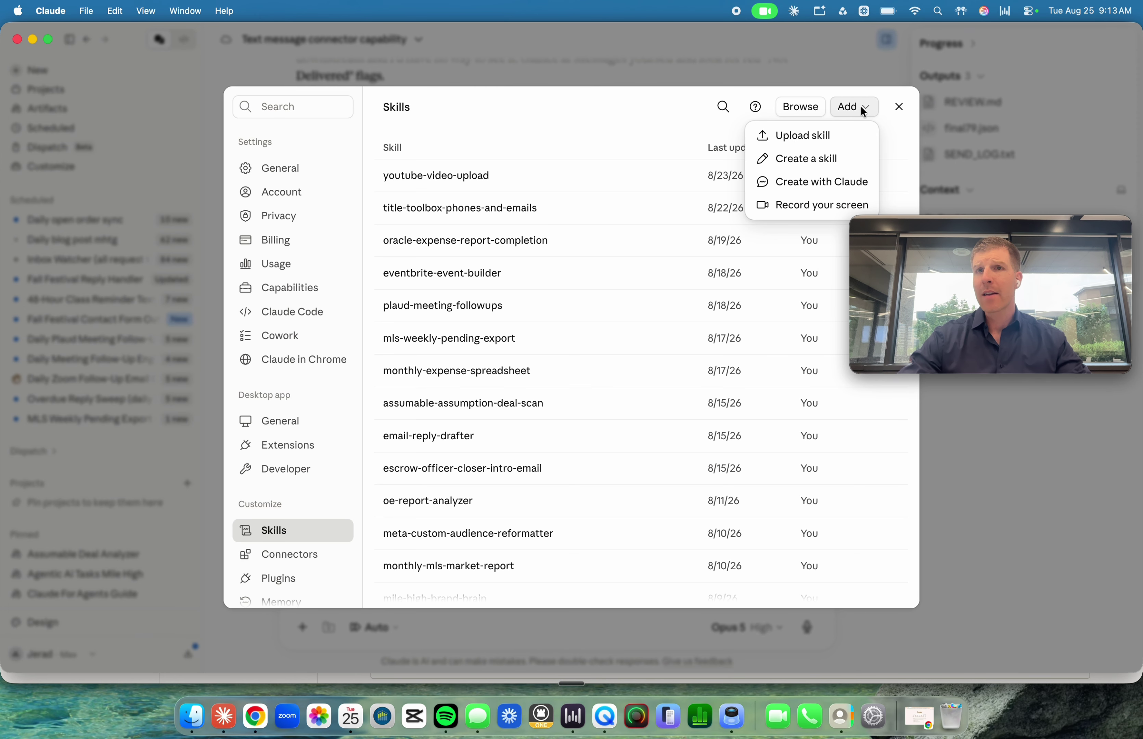
left_click(802, 107)
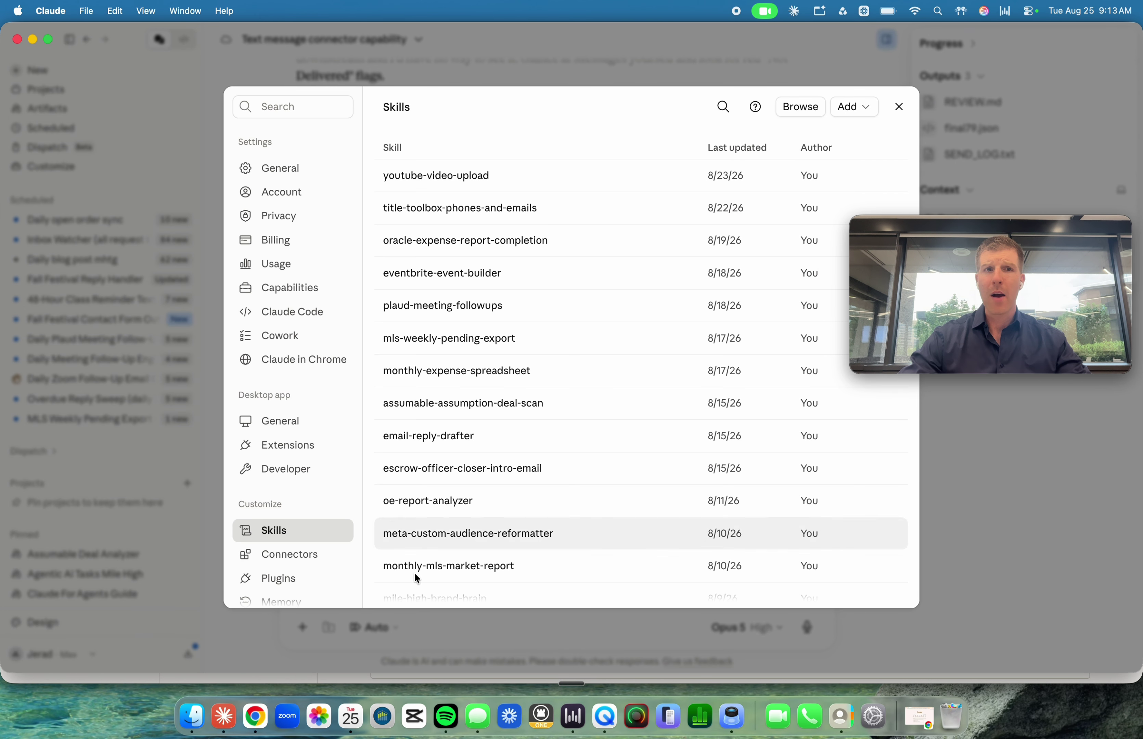
Open the connector directory from the Connectors settings and search it for "zapier"
left_click(295, 554)
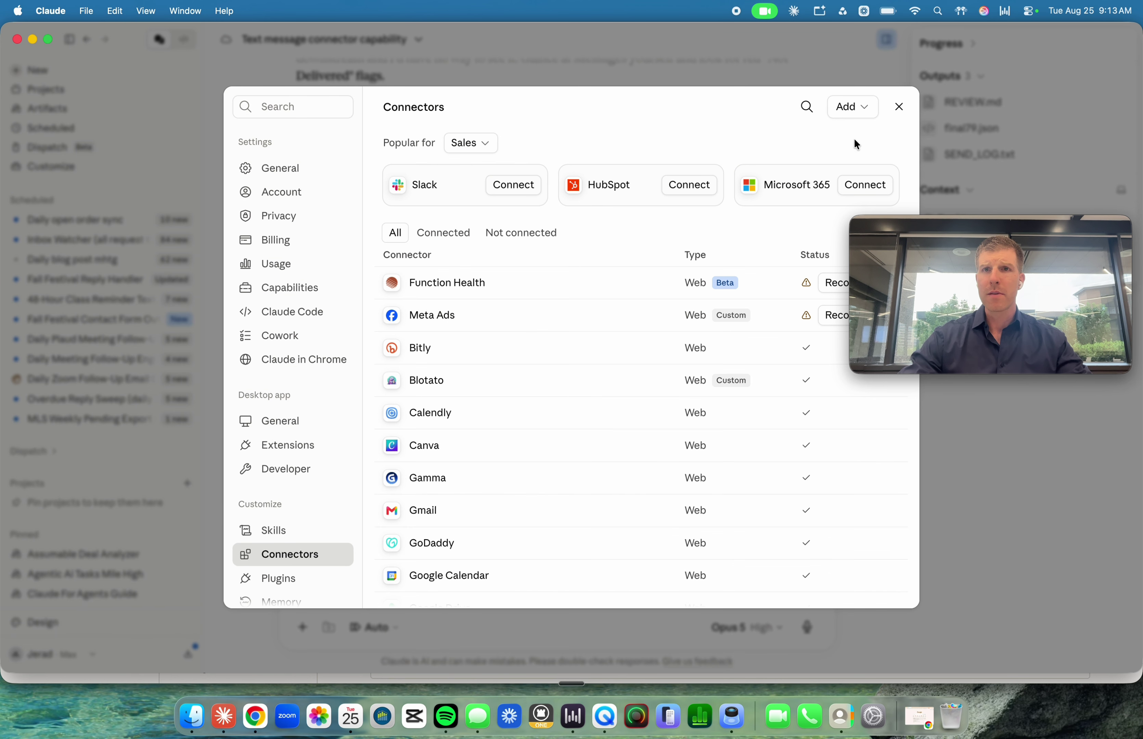
left_click(858, 107)
left_click(817, 135)
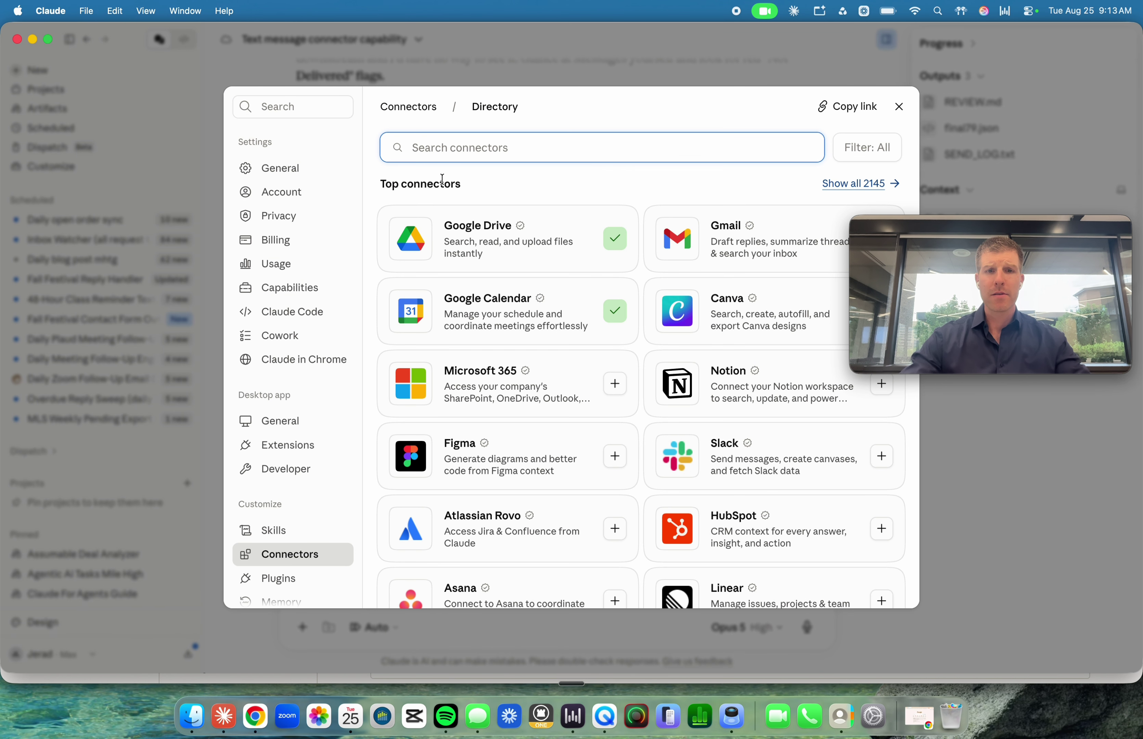
type("zapier")
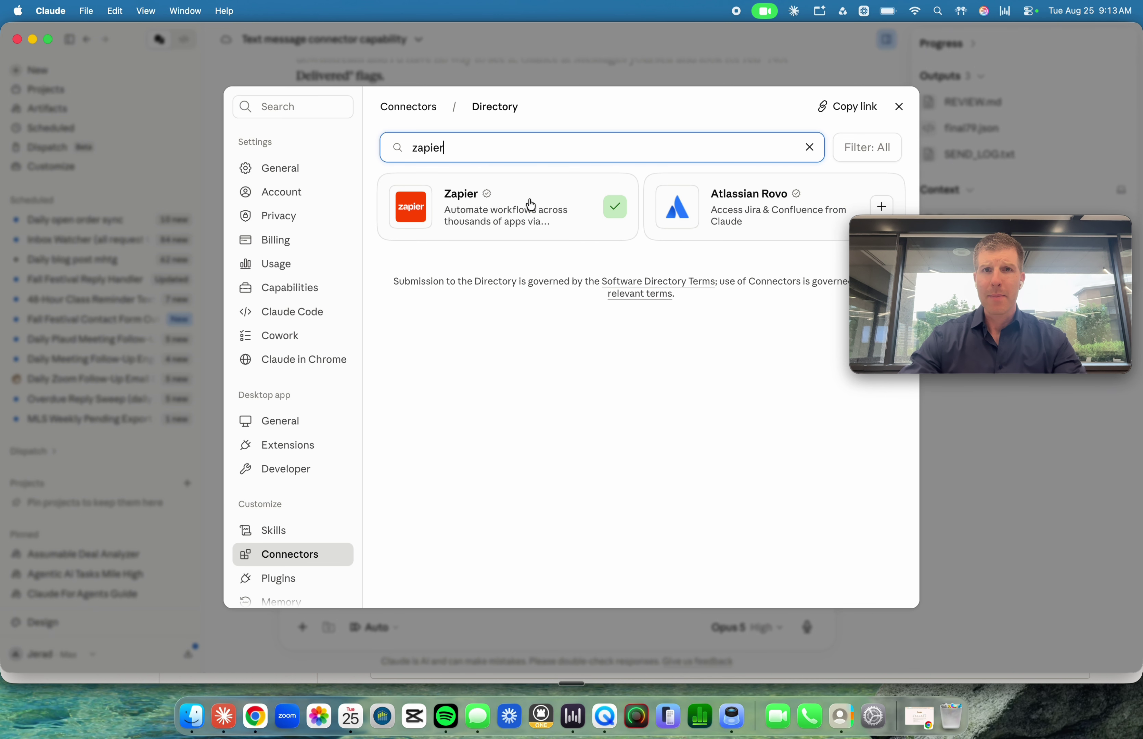
Search the connector directory for "make" and for "n8n"
key("super+a")
type("make")
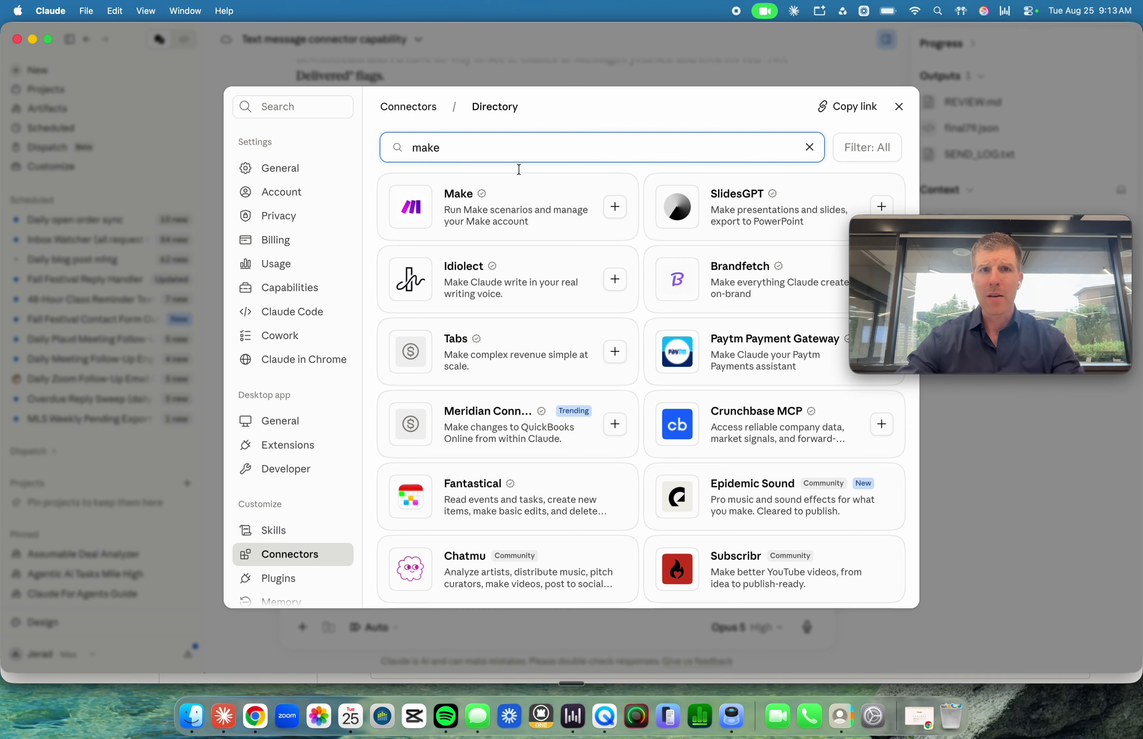
key("super+a")
type("n8n")
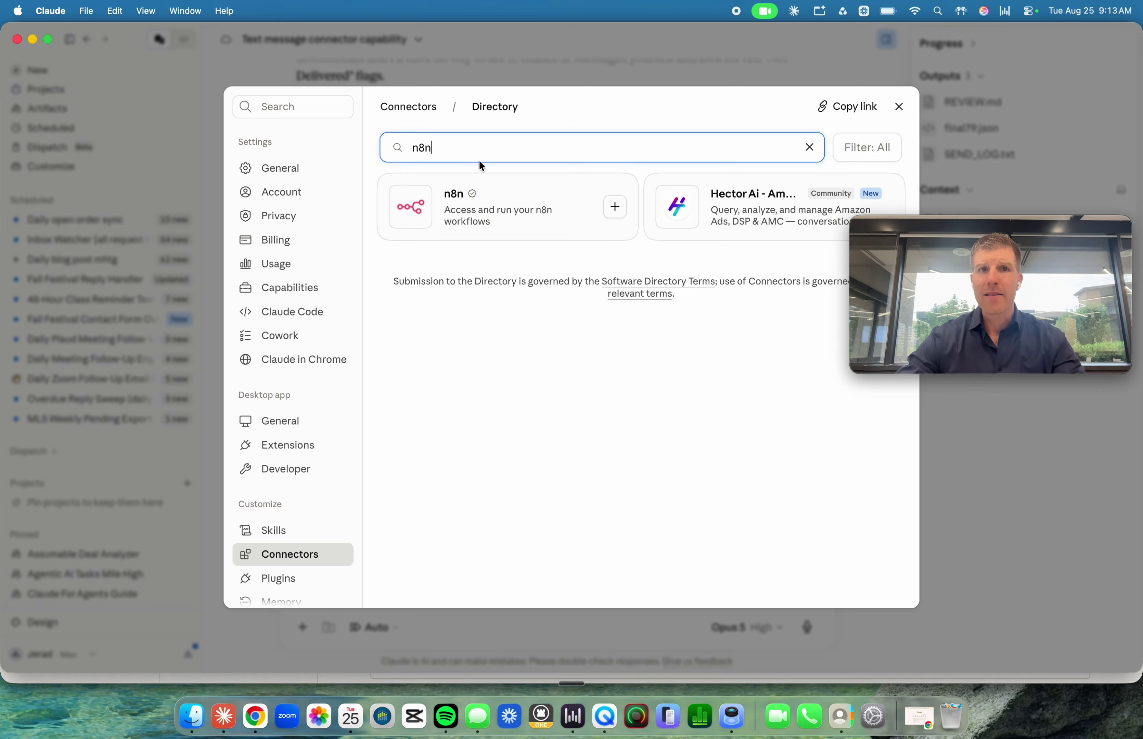
Replace the connector directory search with "zapier"
key("super+a")
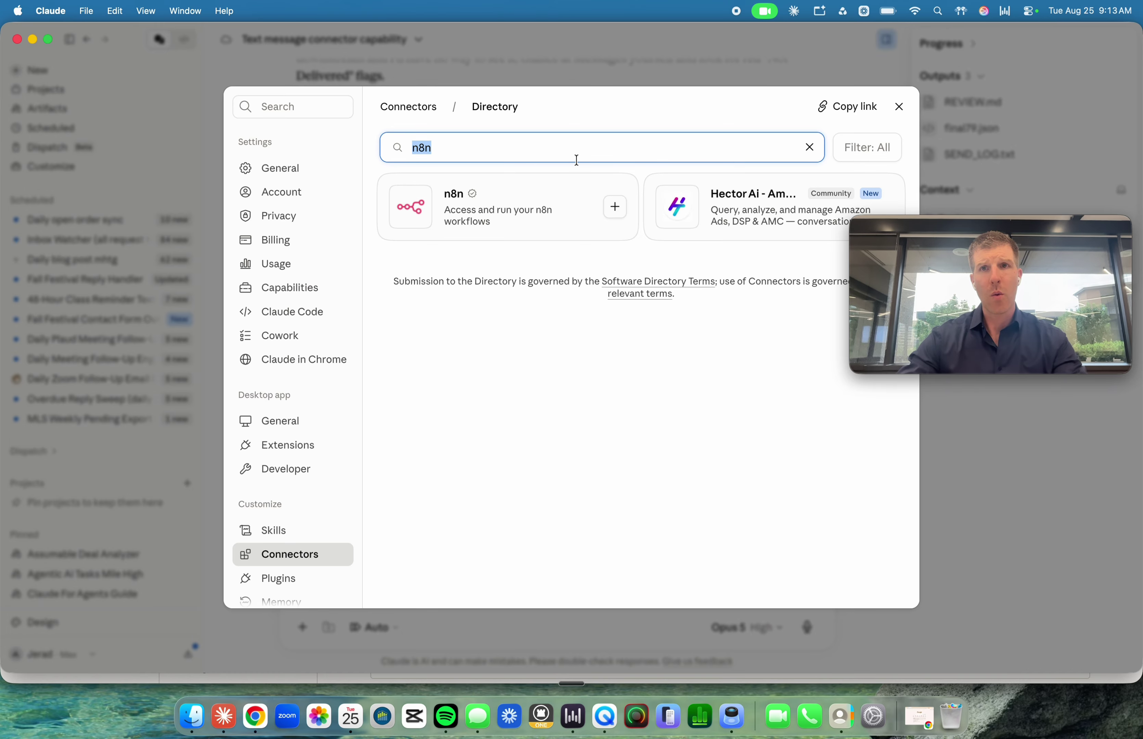
key("BackSpace")
type("zapier")
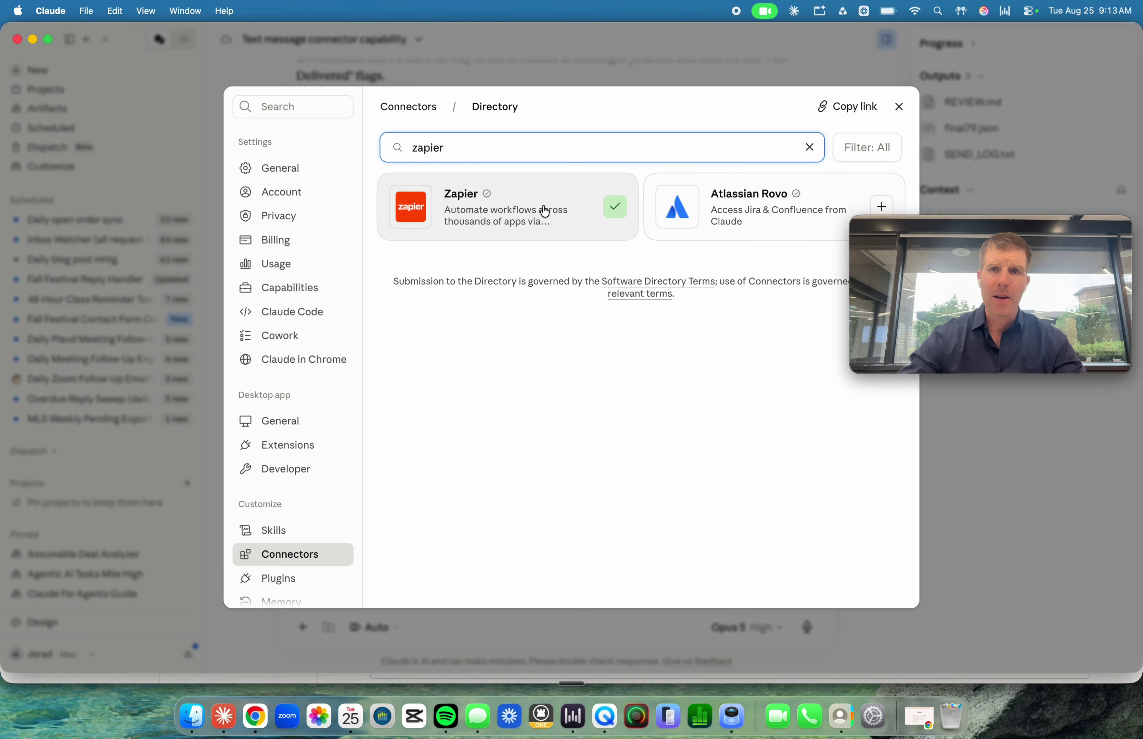
Switch to Chrome, load zapier.com in a new tab and open its MCP servers page
left_click(250, 723)
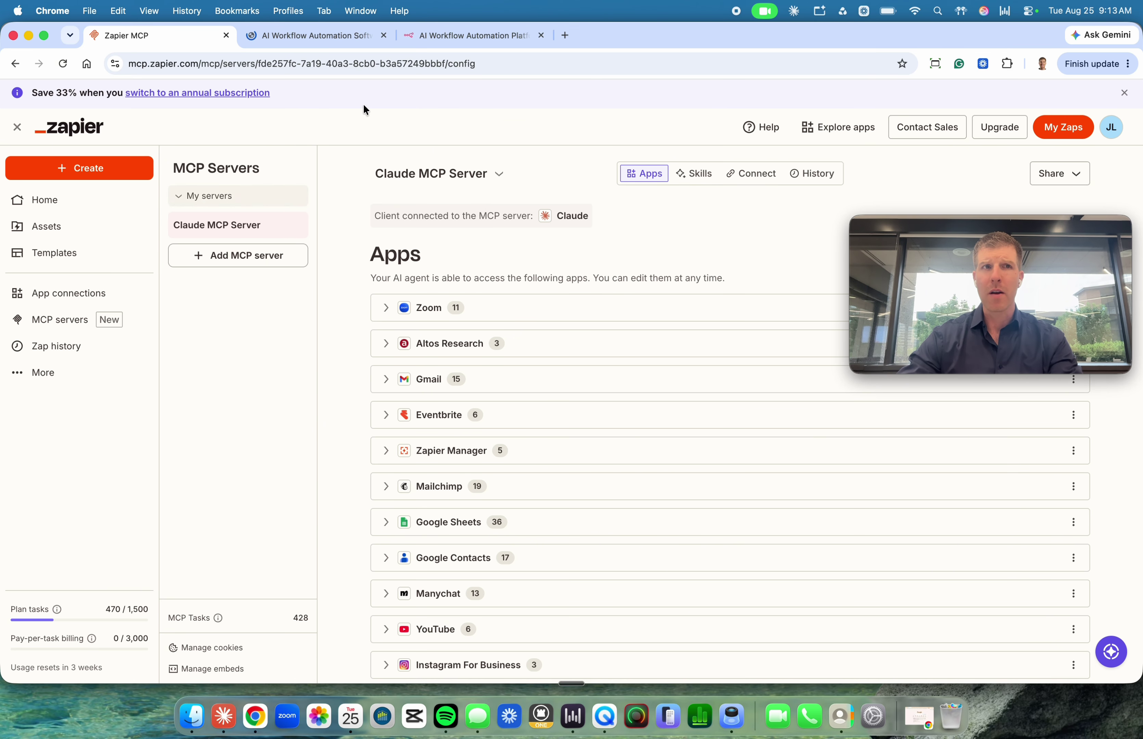
key("super+t")
type("zapier.com")
key("Return")
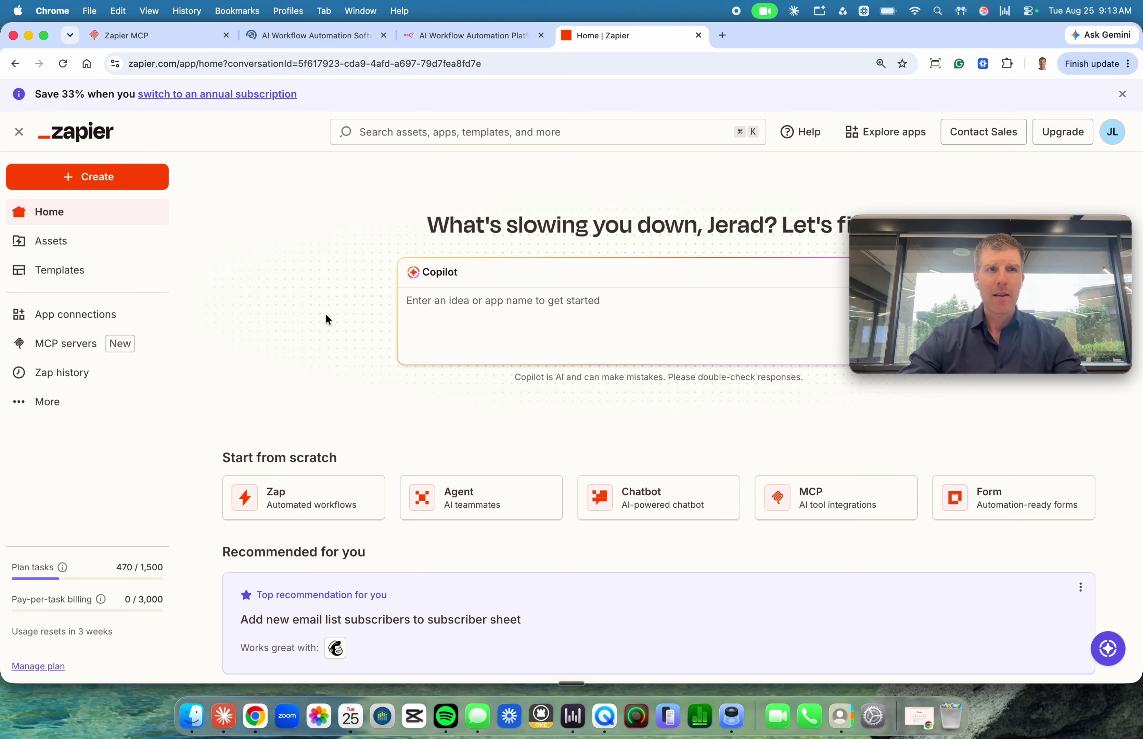
left_click(61, 344)
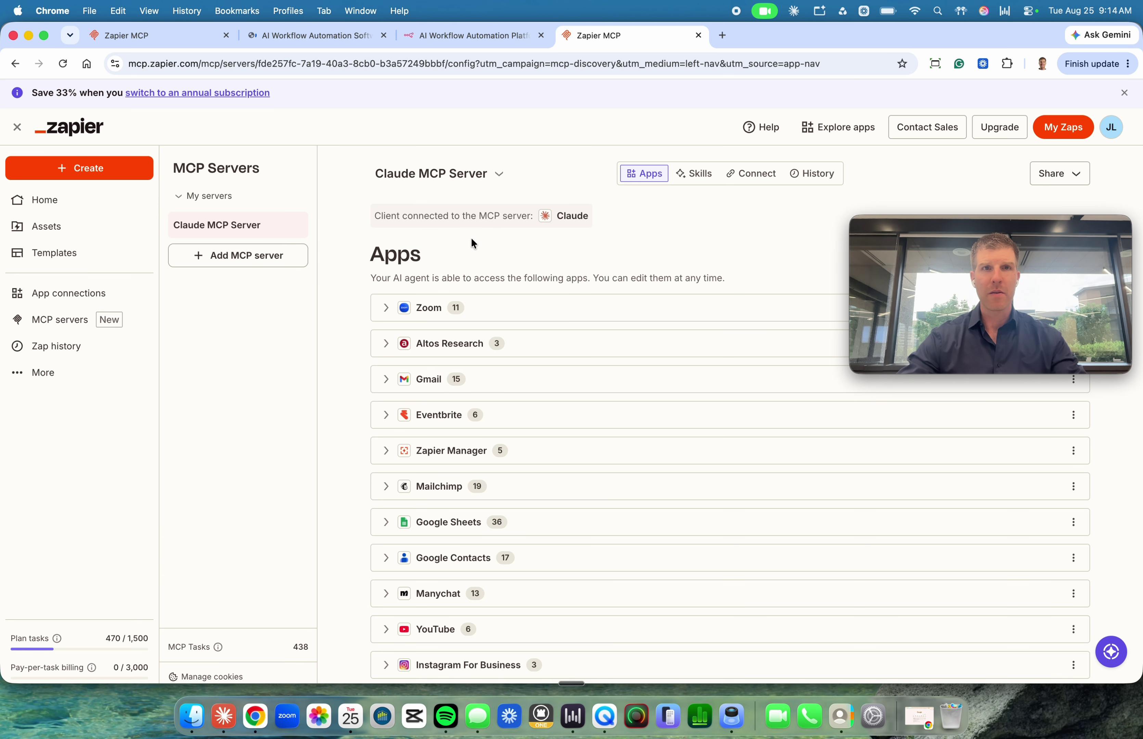
Start adding an MCP server with Claude as the AI agent, view its setup prompt and close it
left_click(246, 259)
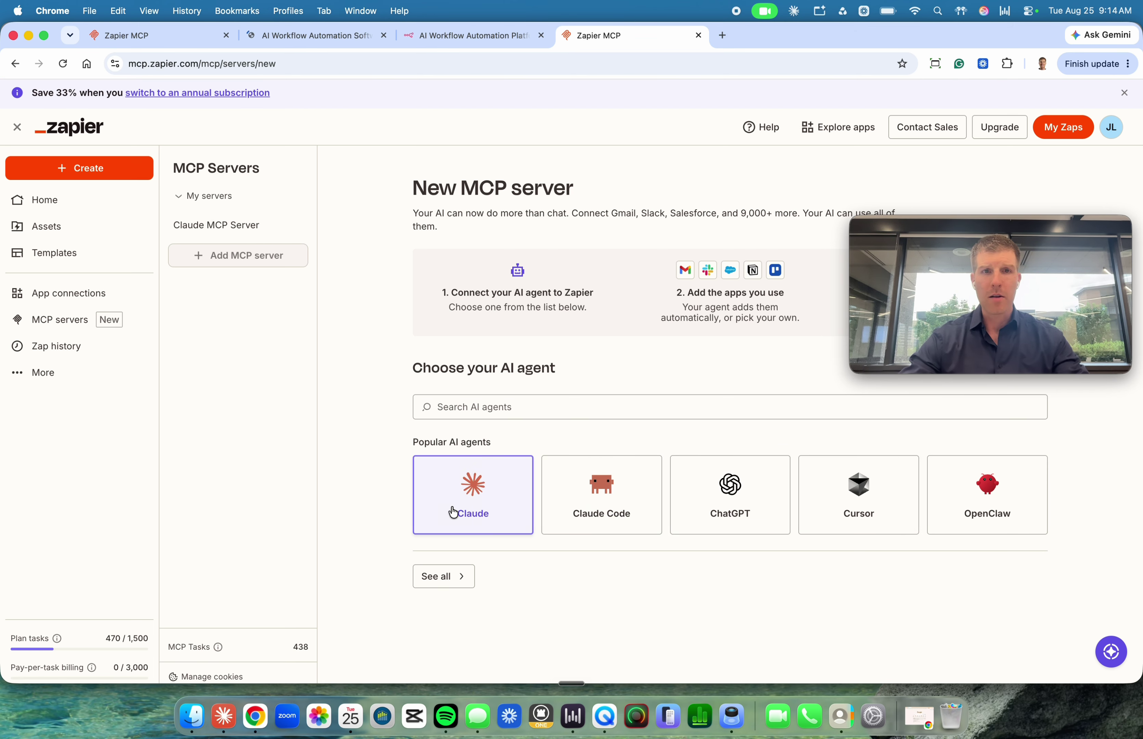
left_click(487, 522)
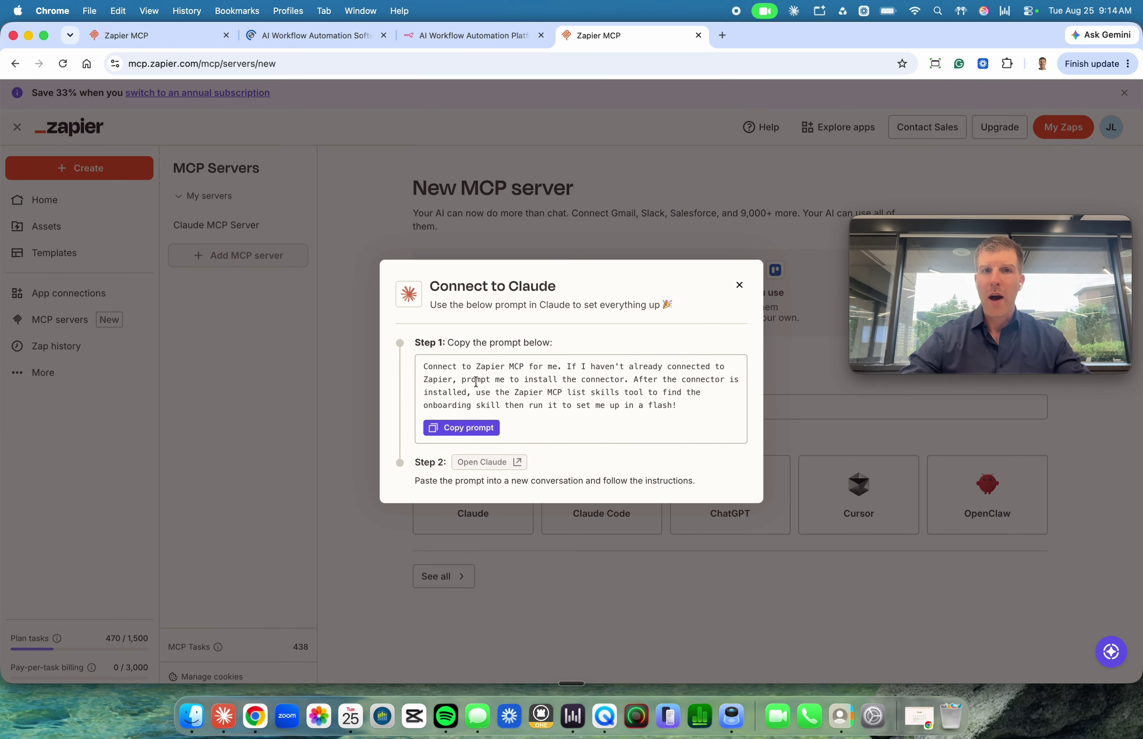
left_click(739, 285)
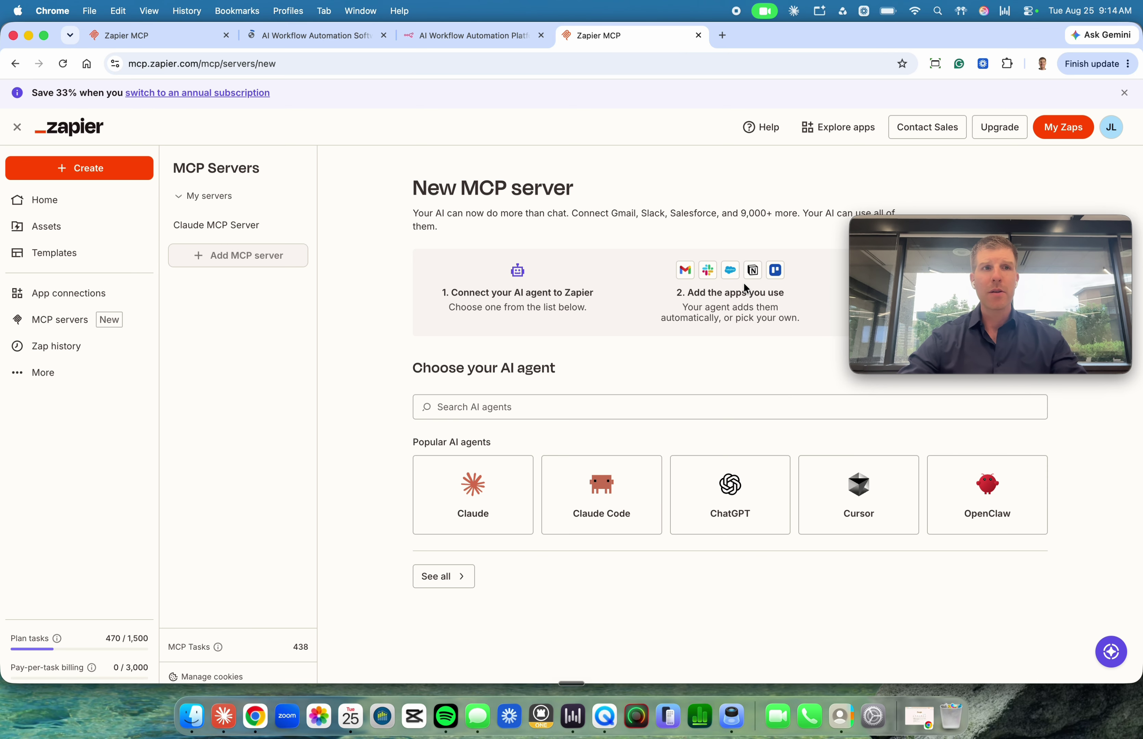
Open the existing Claude MCP Server and examine the list of apps the AI agent can access
left_click(213, 230)
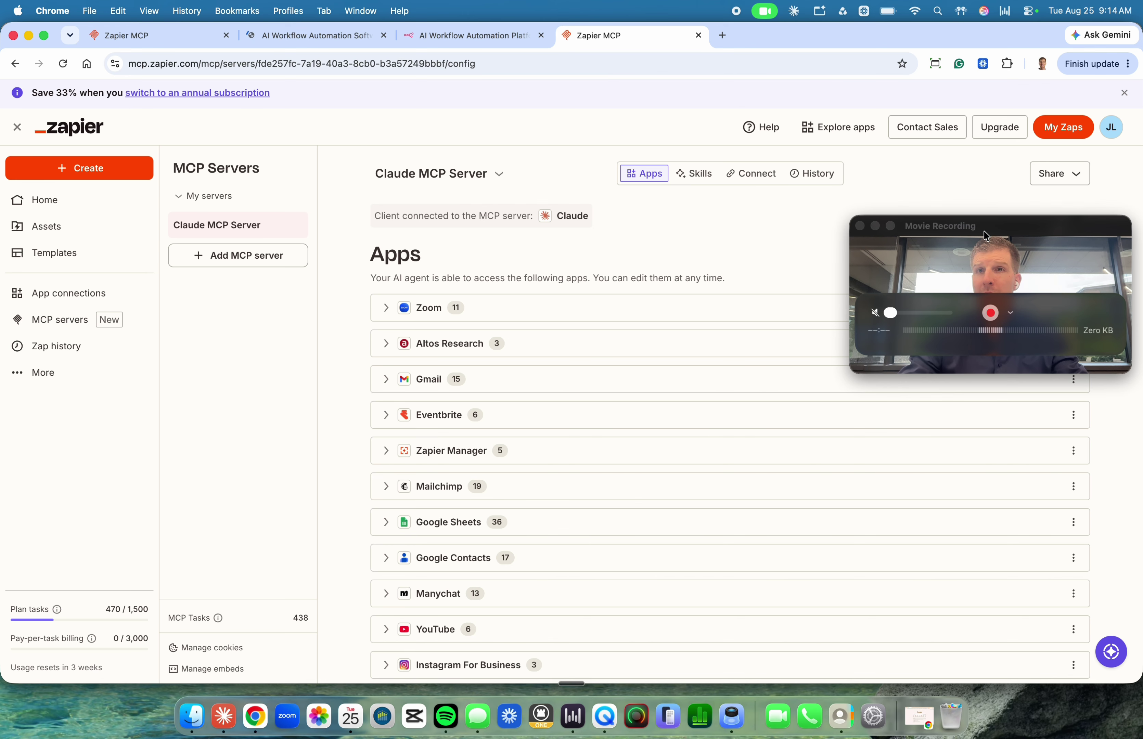
left_click_drag(985, 234, 168, 170)
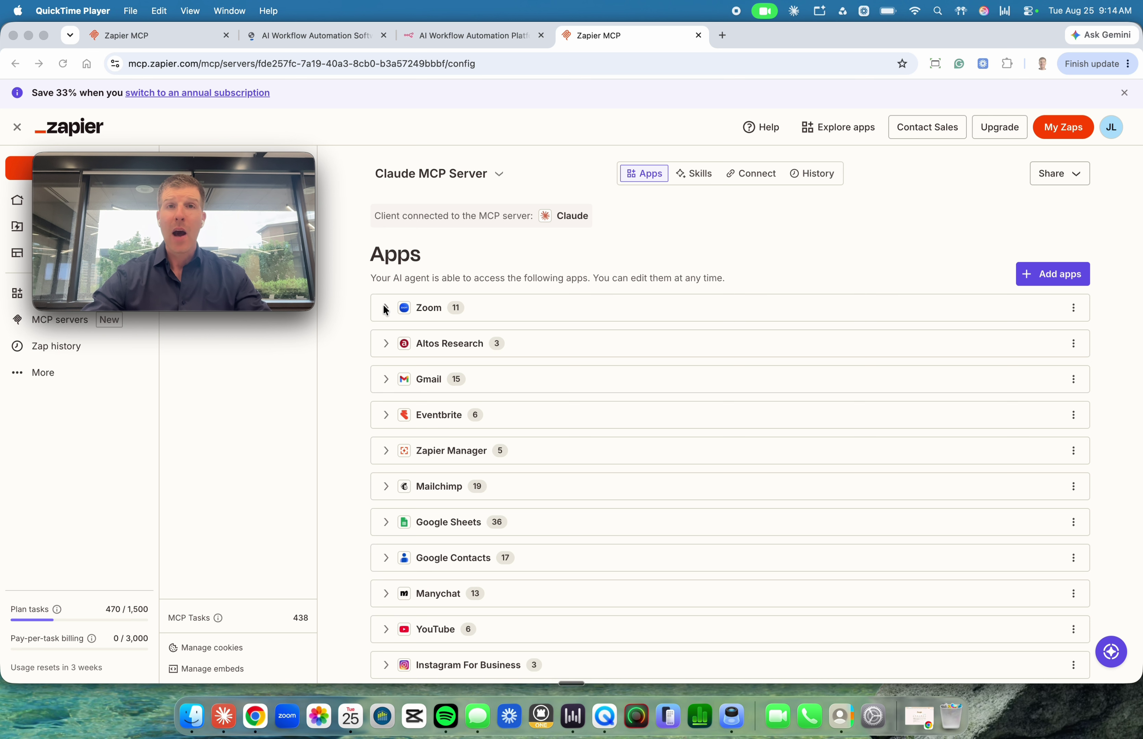
scroll(385, 310, "down", 6)
scroll(383, 305, "up", 6)
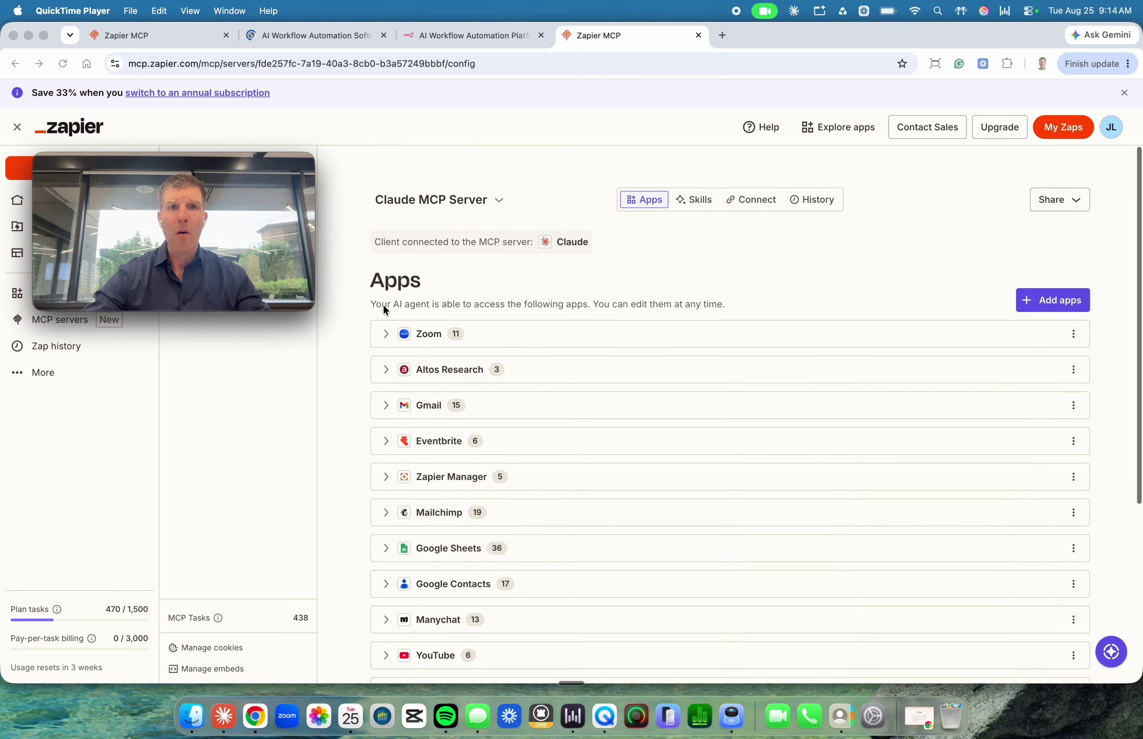
scroll(384, 307, "down", 2)
scroll(386, 327, "down", 5)
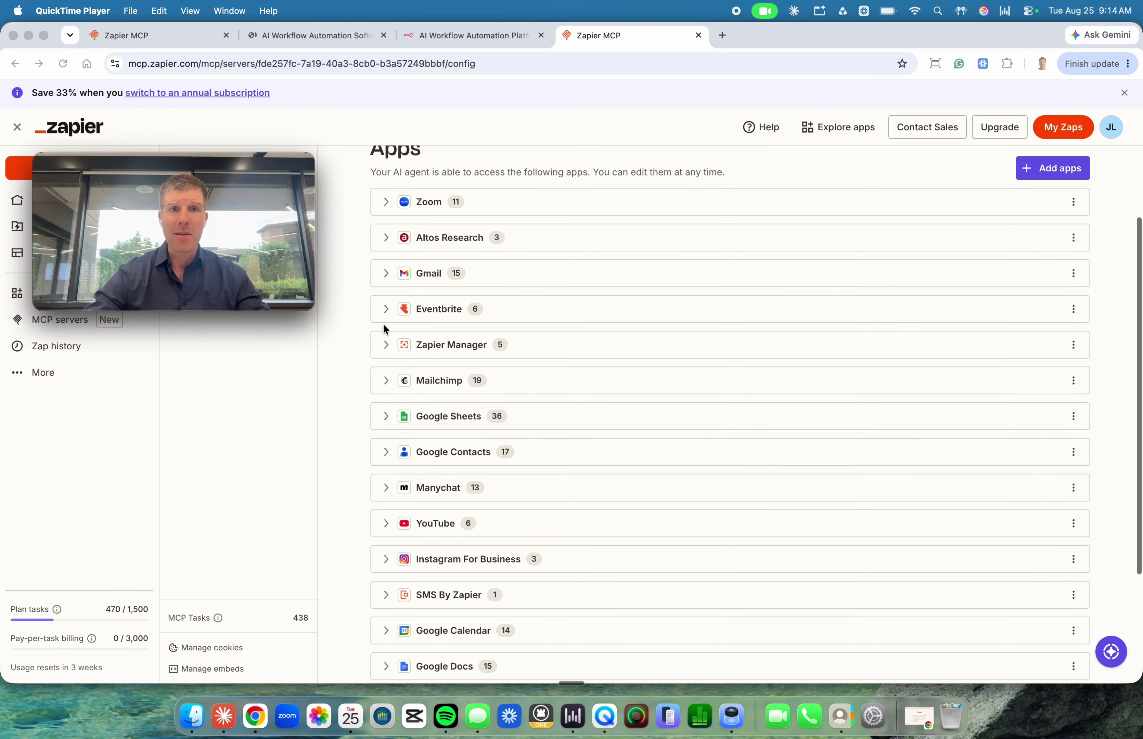
scroll(386, 316, "up", 6)
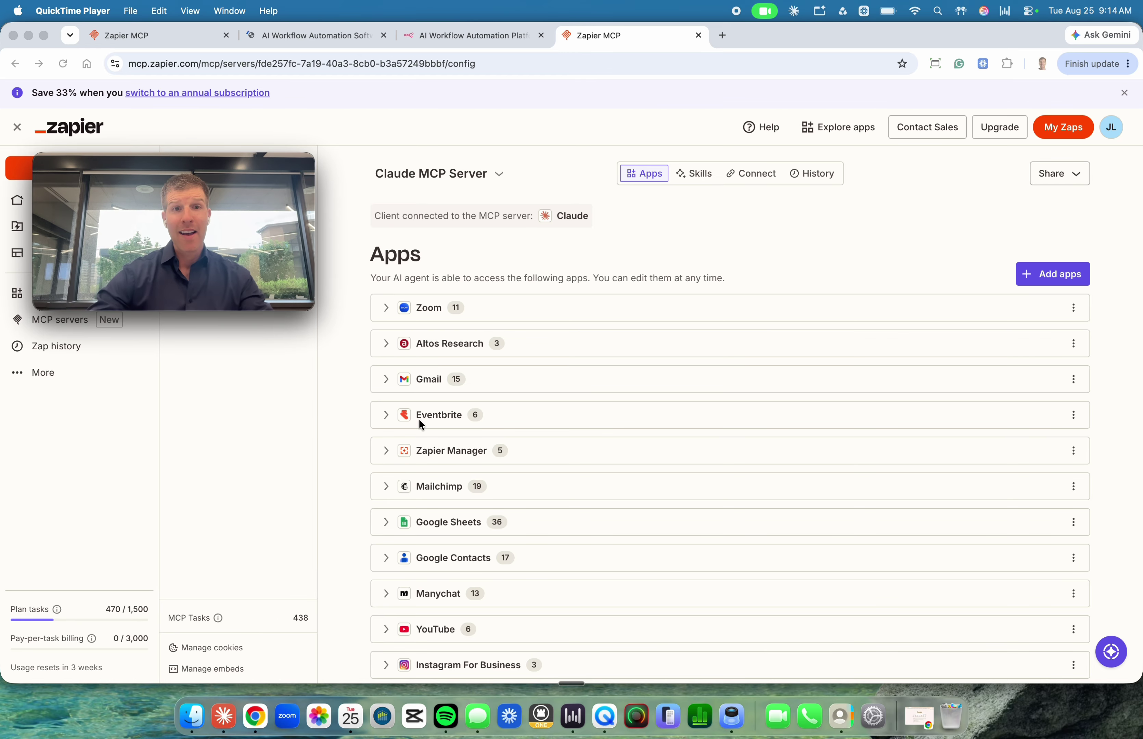
scroll(382, 556, "down", 5)
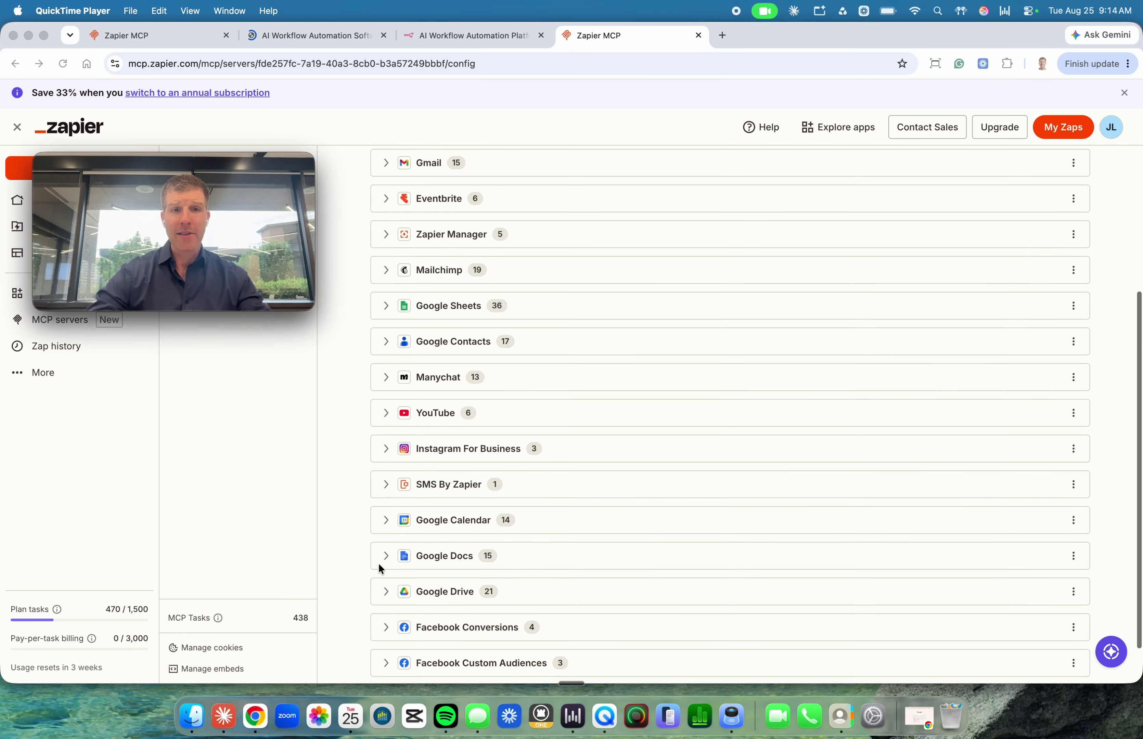
Switch to Claude and close the settings dialog showing the connector directory
left_click(224, 717)
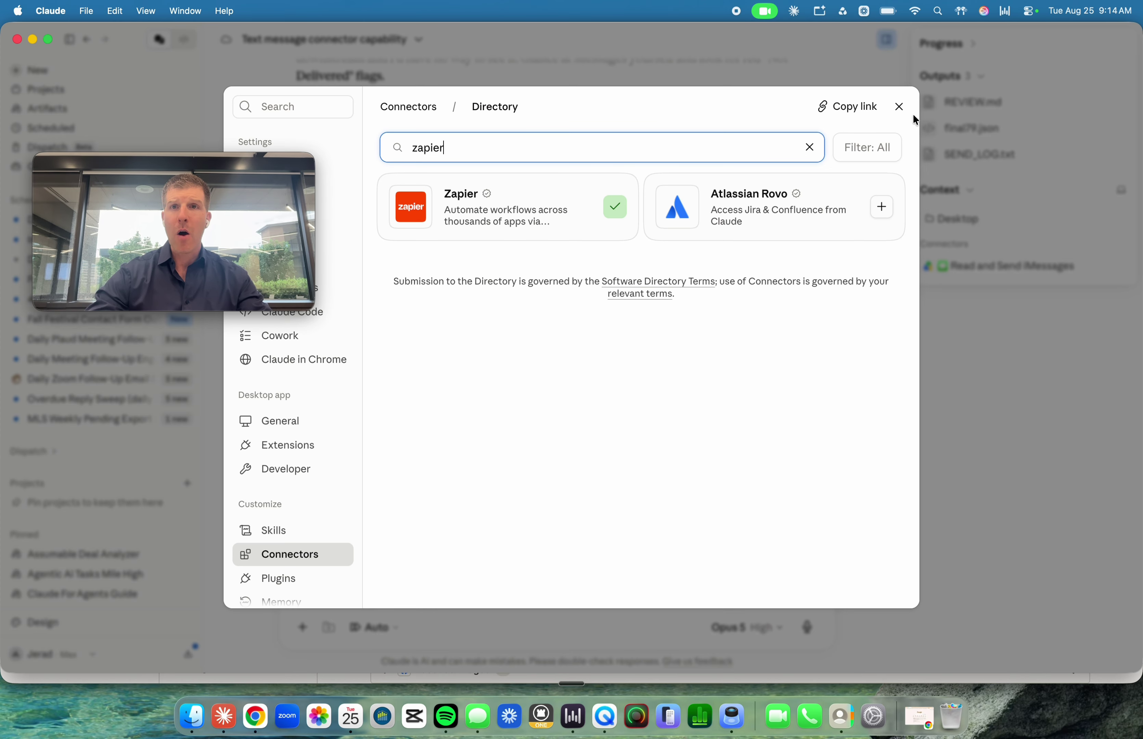
left_click(810, 148)
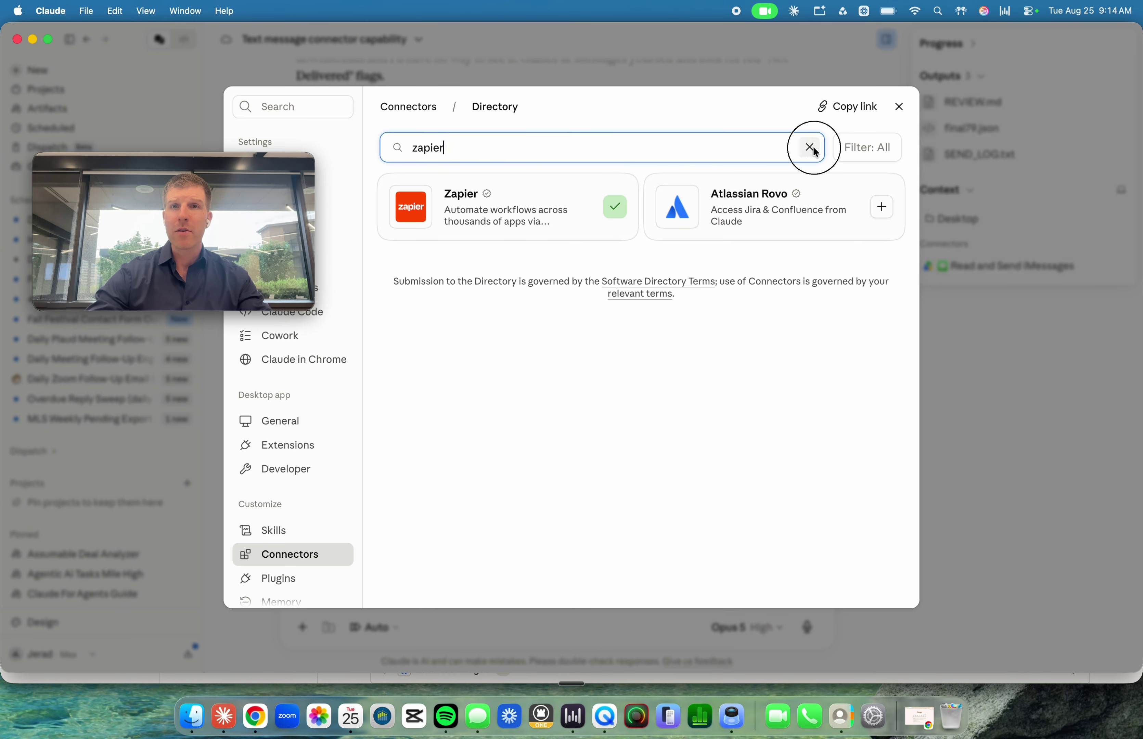
left_click(899, 106)
left_click(226, 263)
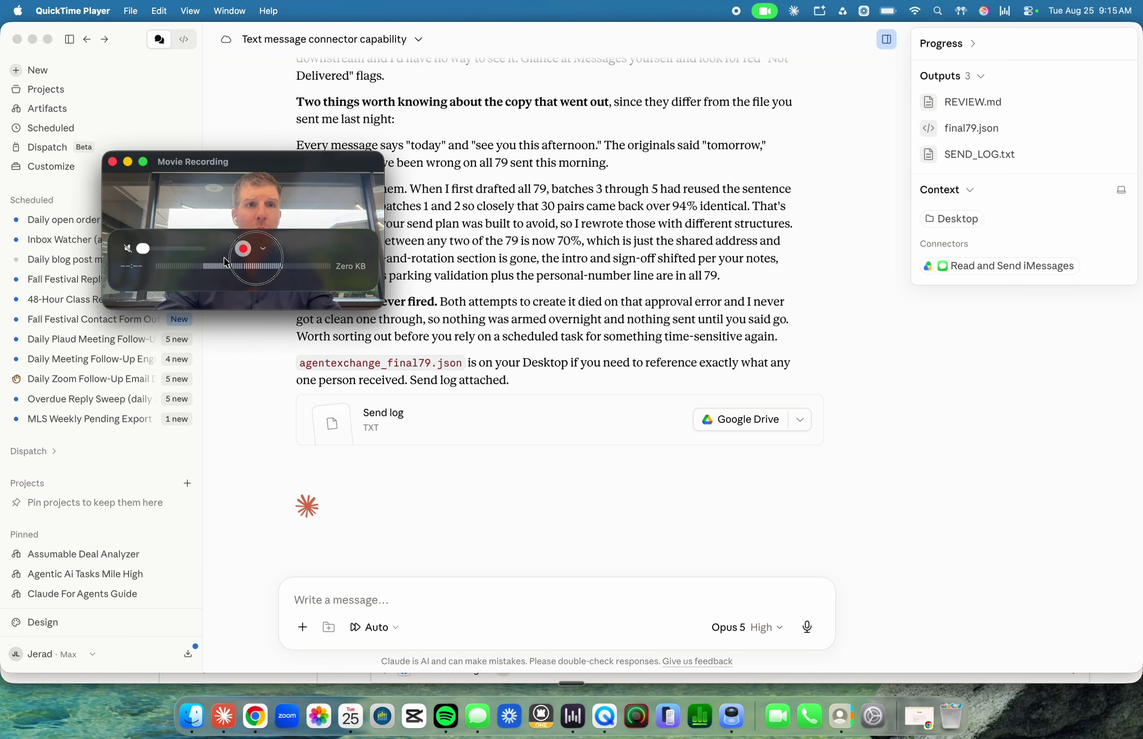
left_click_drag(225, 263, 667, 268)
Open Claude's customization settings and look through the list of connected and available connectors
left_click(57, 165)
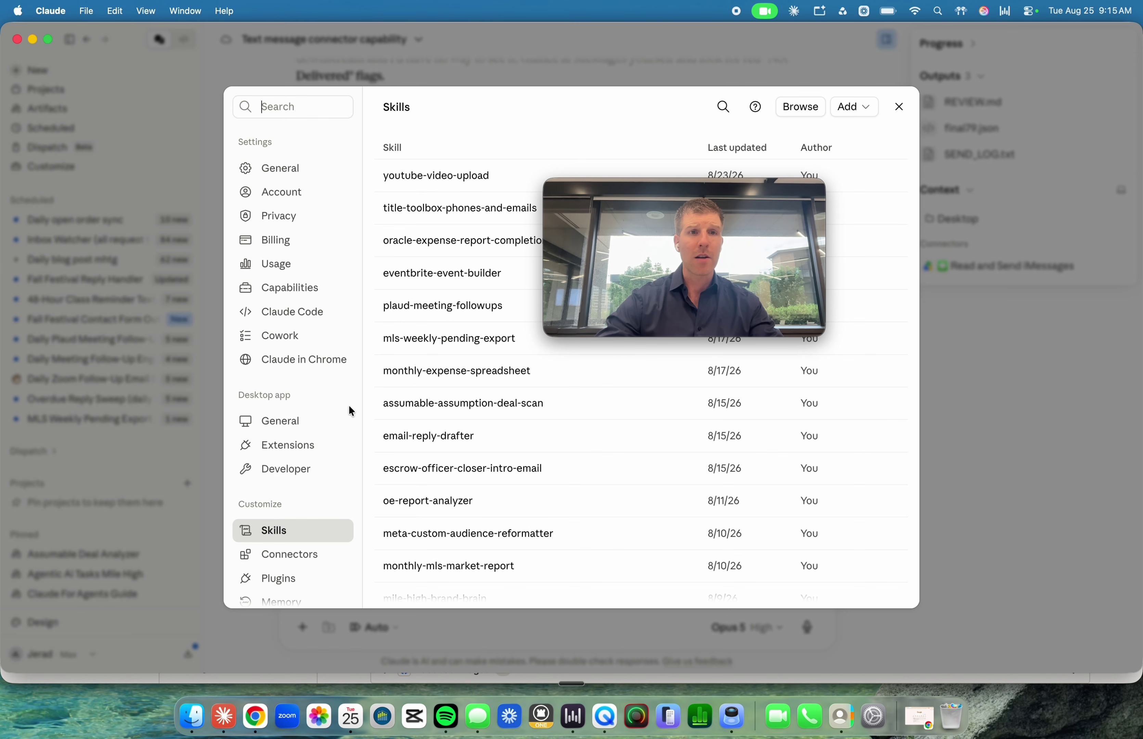
scroll(331, 447, "down", 1)
left_click(301, 539)
scroll(600, 437, "down", 10)
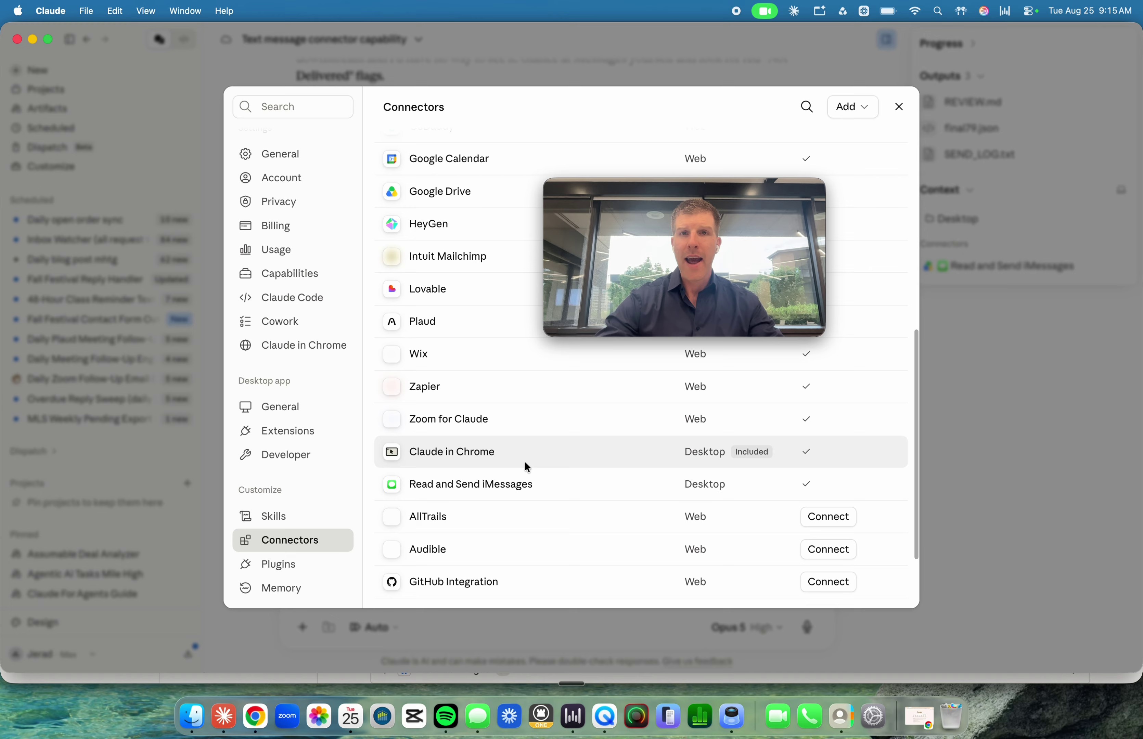
left_click_drag(737, 232, 191, 90)
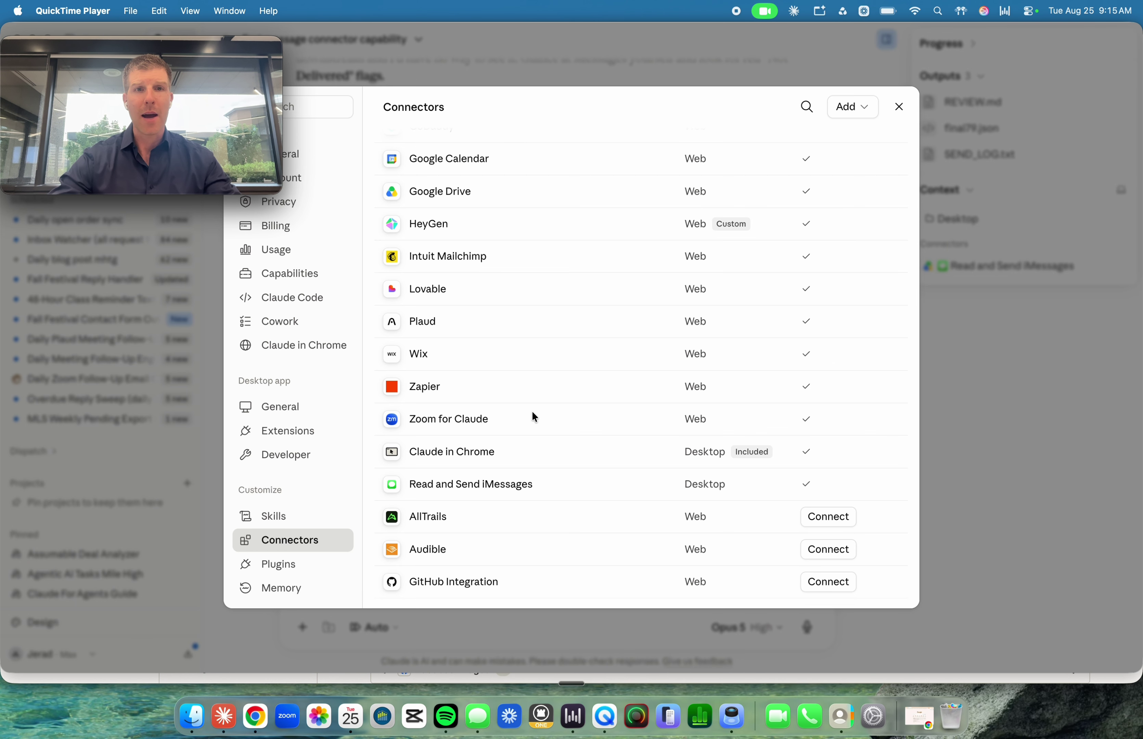
scroll(535, 418, "down", 2)
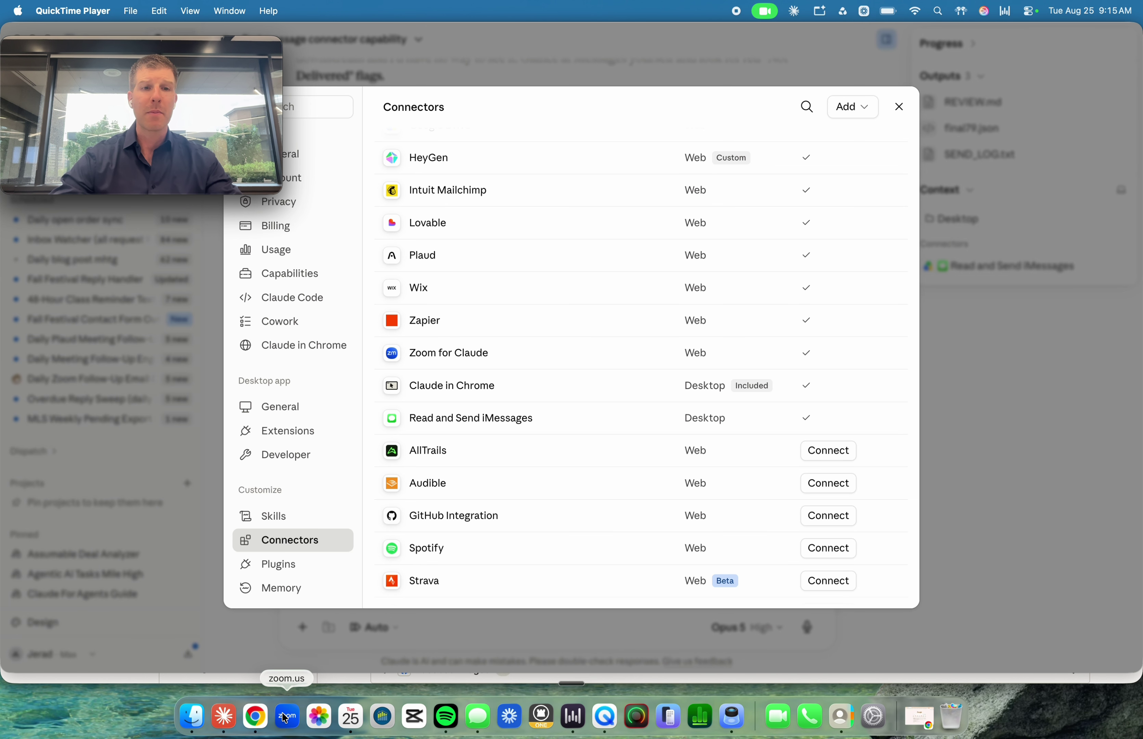
Switch to Chrome, expand Zoom in the Claude MCP Server's apps to view its actions, and collapse it again
left_click(254, 729)
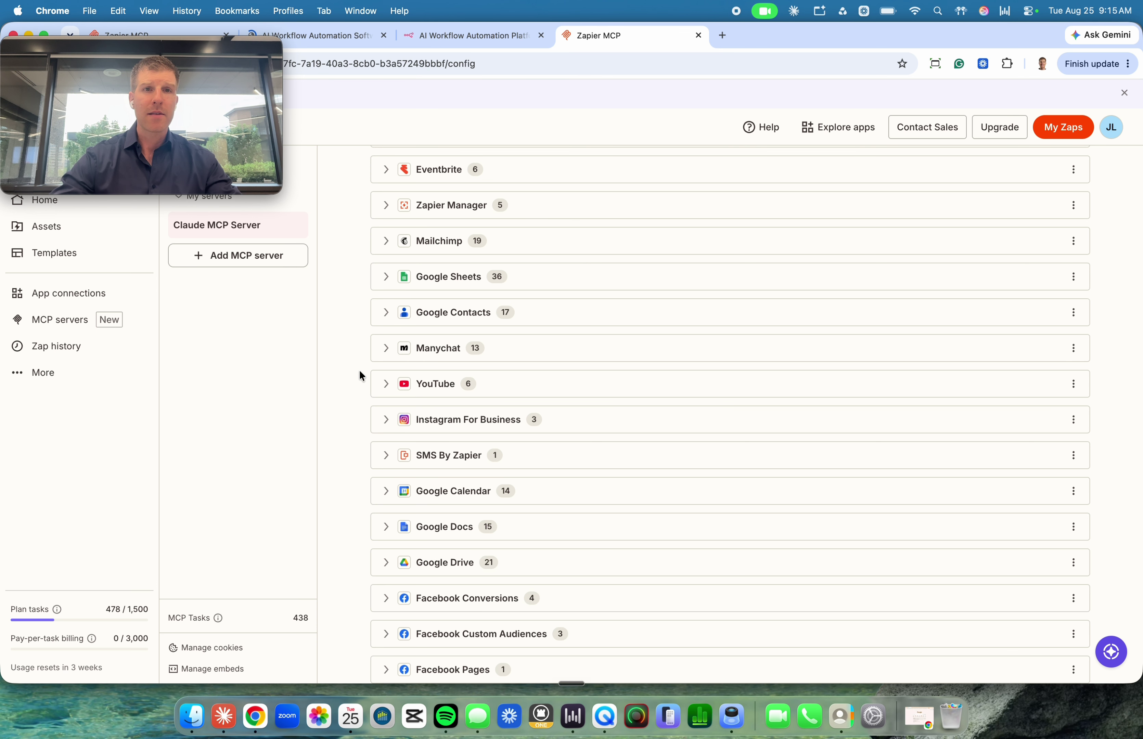
scroll(352, 378, "up", 10)
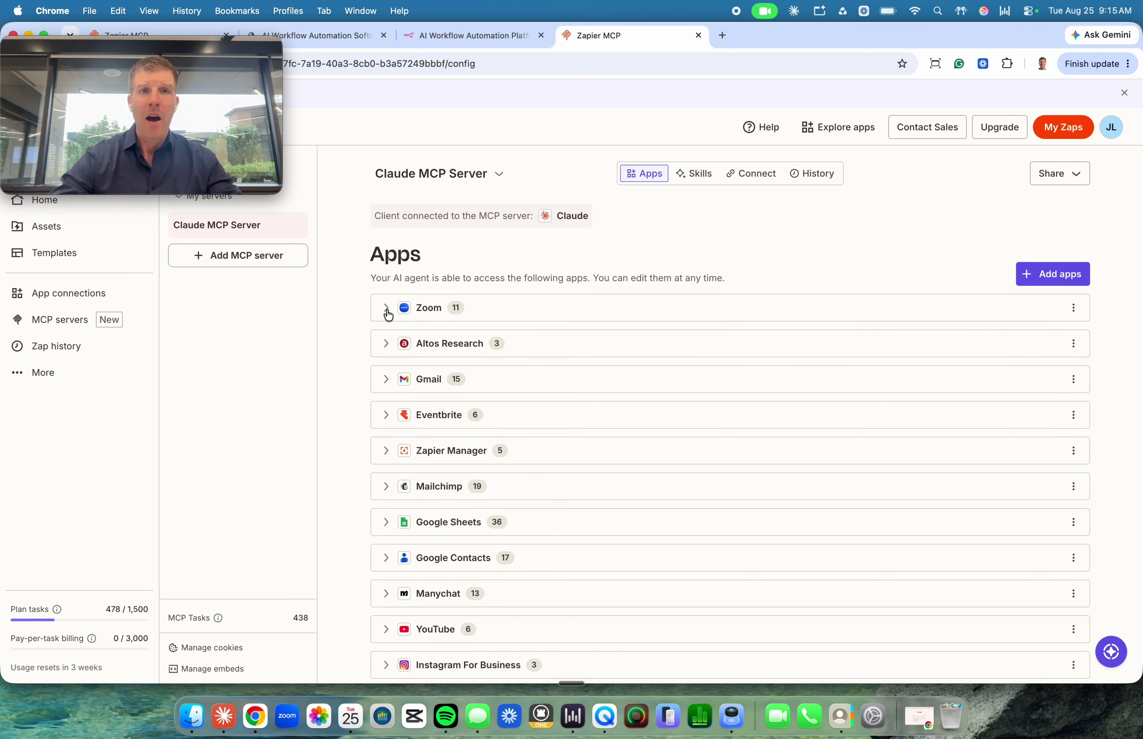
left_click(388, 308)
scroll(566, 326, "down", 5)
scroll(565, 326, "up", 3)
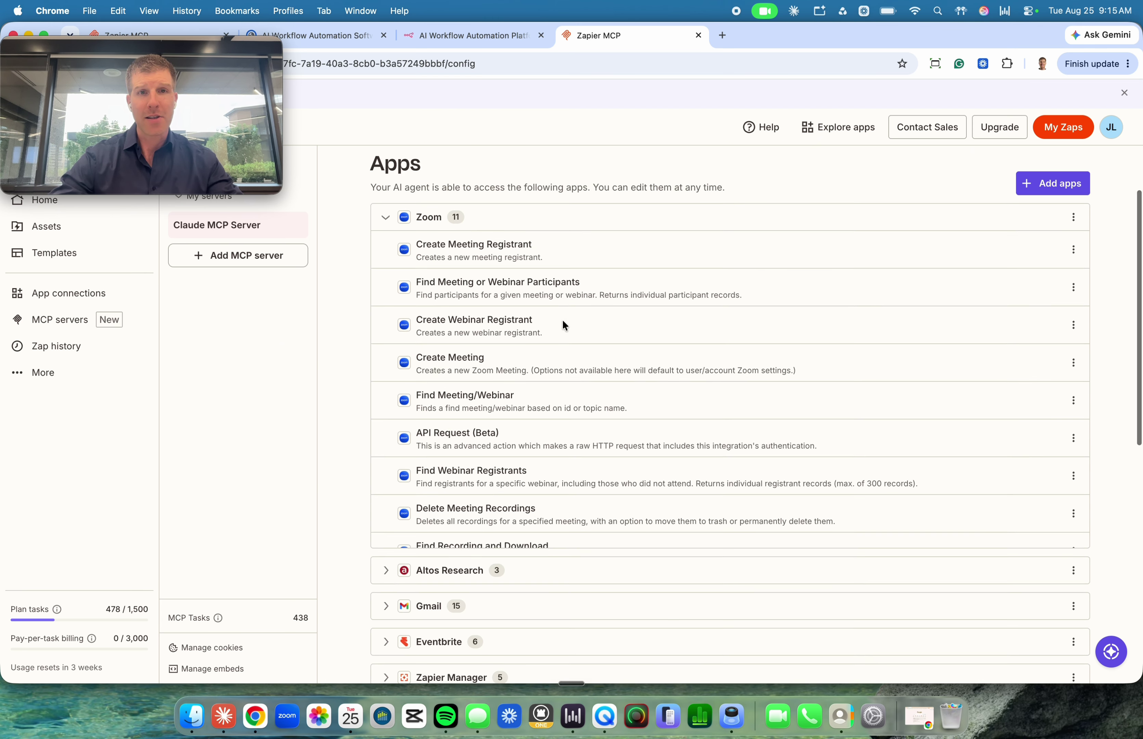
left_click(388, 225)
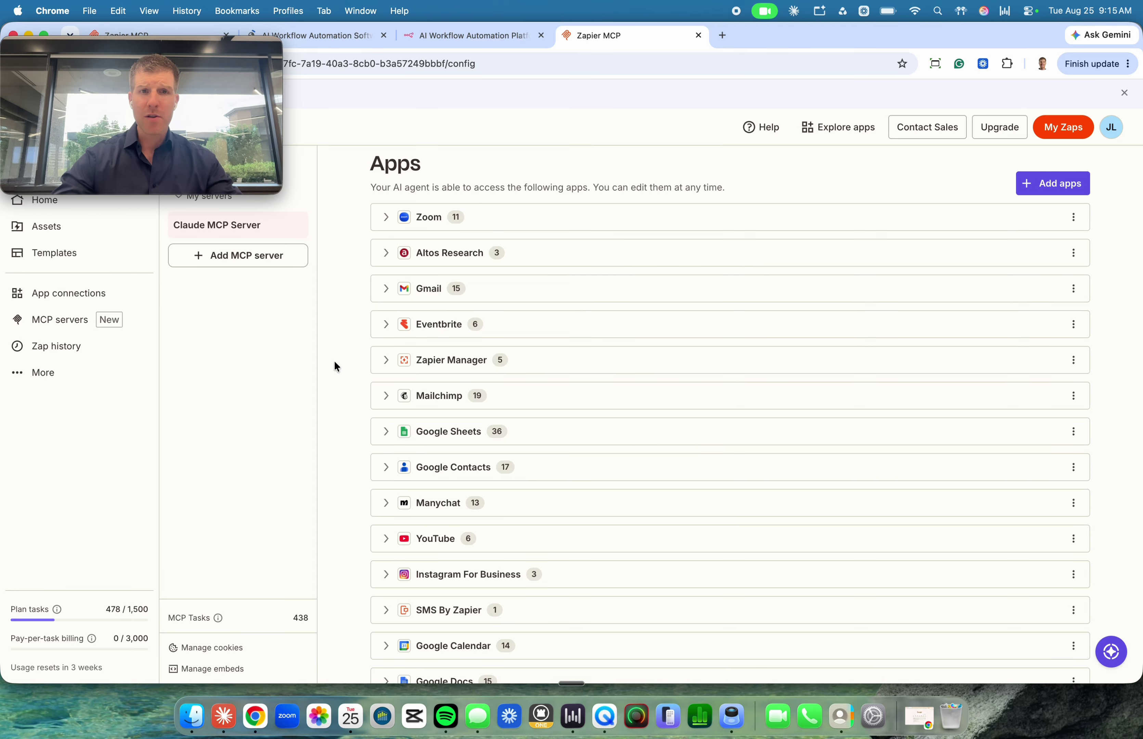
Browse the apps that can be added to the Claude MCP Server and close the Add tools dialog without choosing any
scroll(335, 365, "down", 3)
scroll(335, 365, "up", 5)
scroll(335, 366, "down", 1)
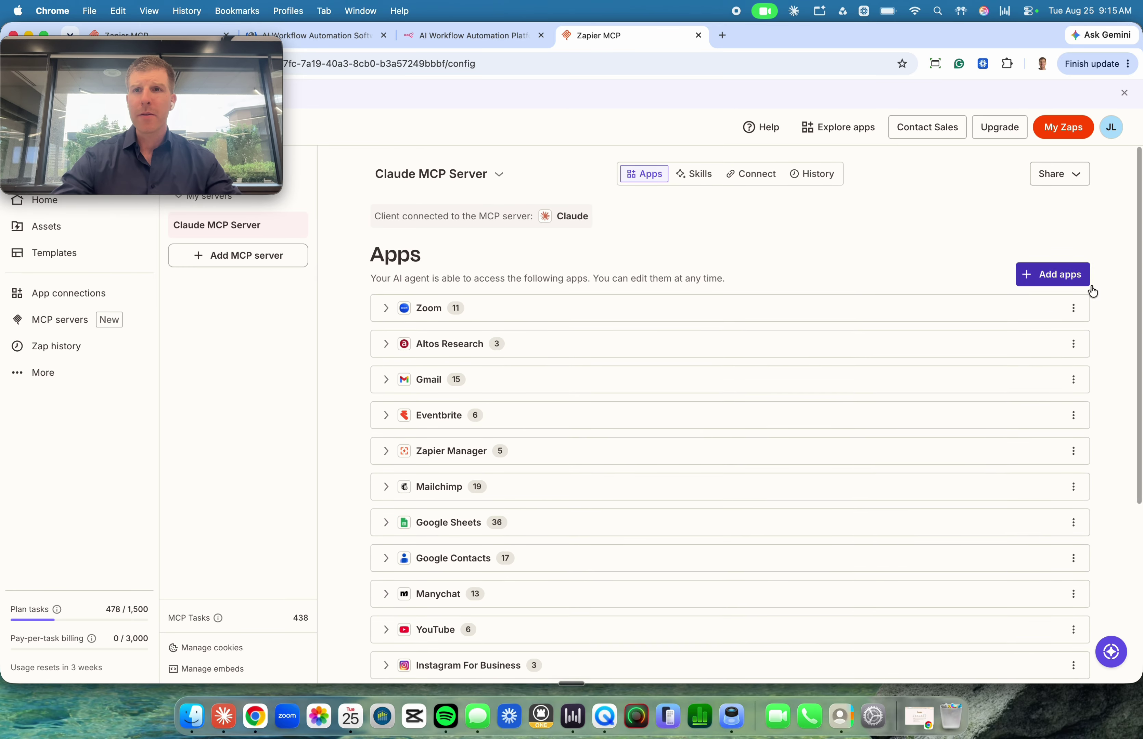
left_click(1043, 274)
scroll(467, 581, "down", 3)
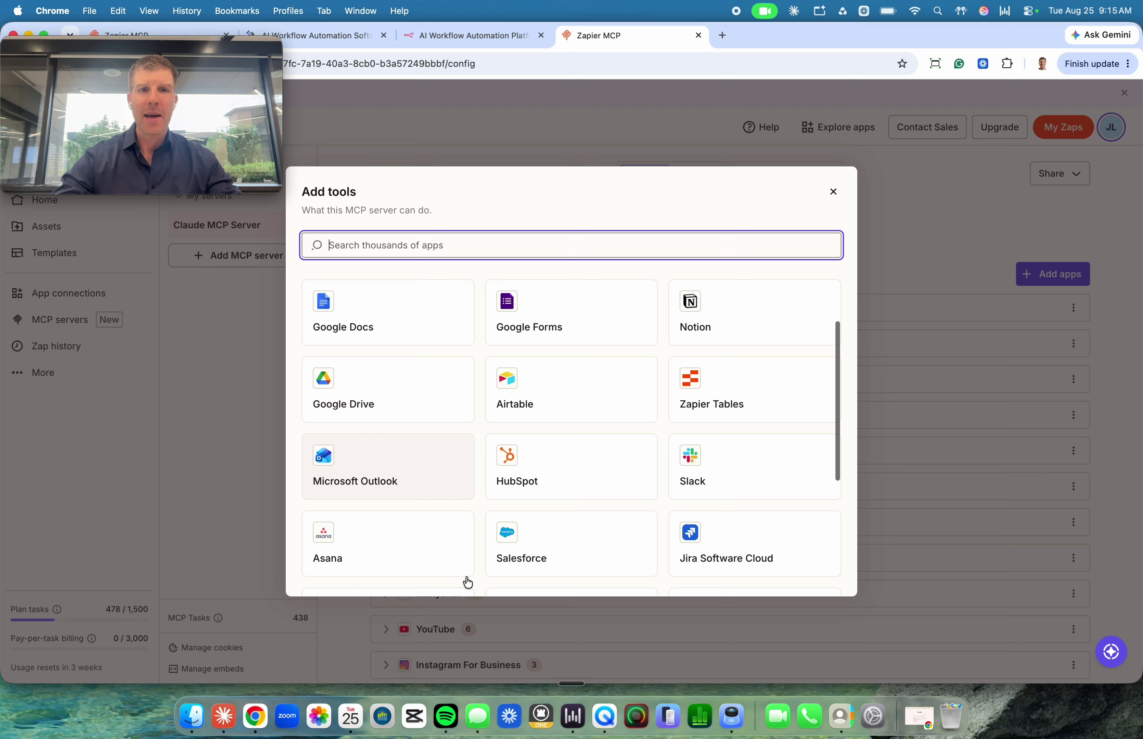
scroll(467, 581, "up", 3)
left_click(834, 193)
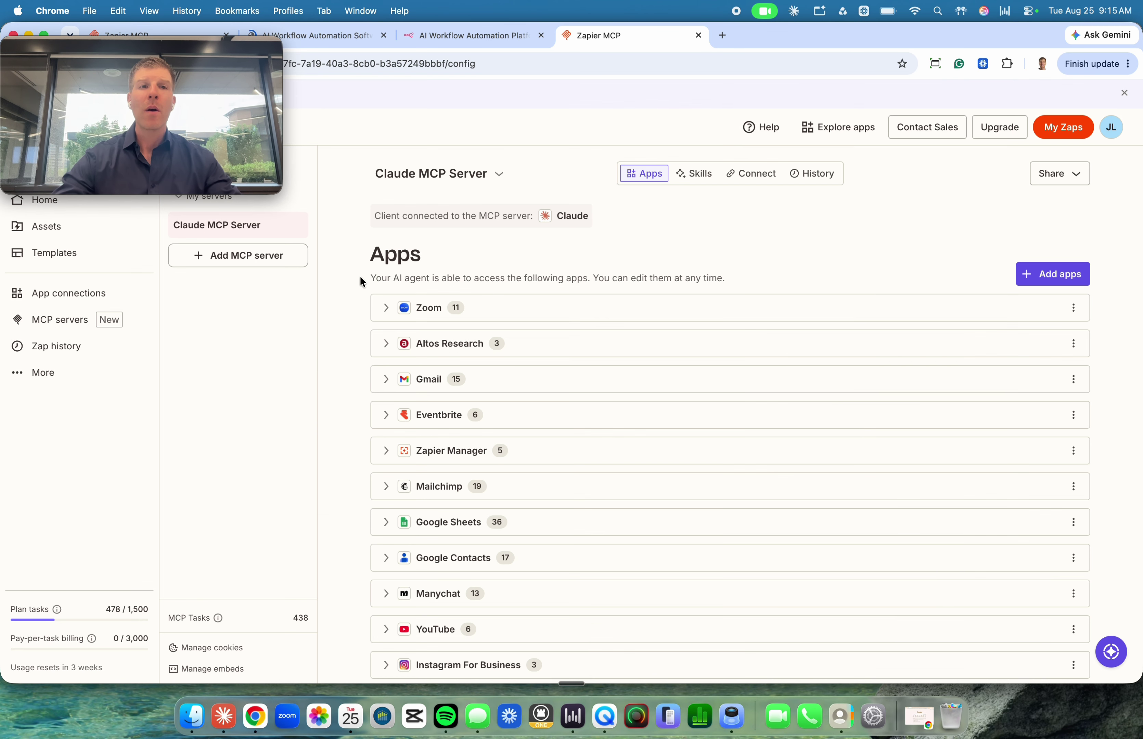
Switch to Claude to review its connectors, and return to the Zapier server's app list in Chrome
left_click(224, 718)
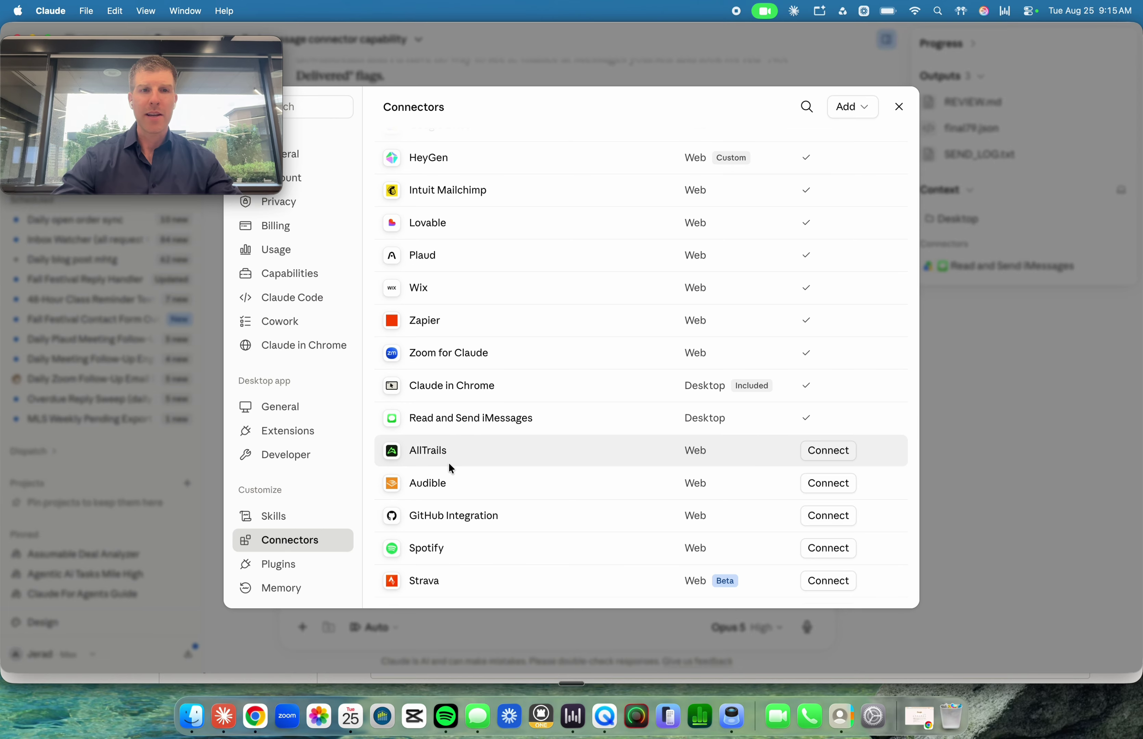
left_click(263, 727)
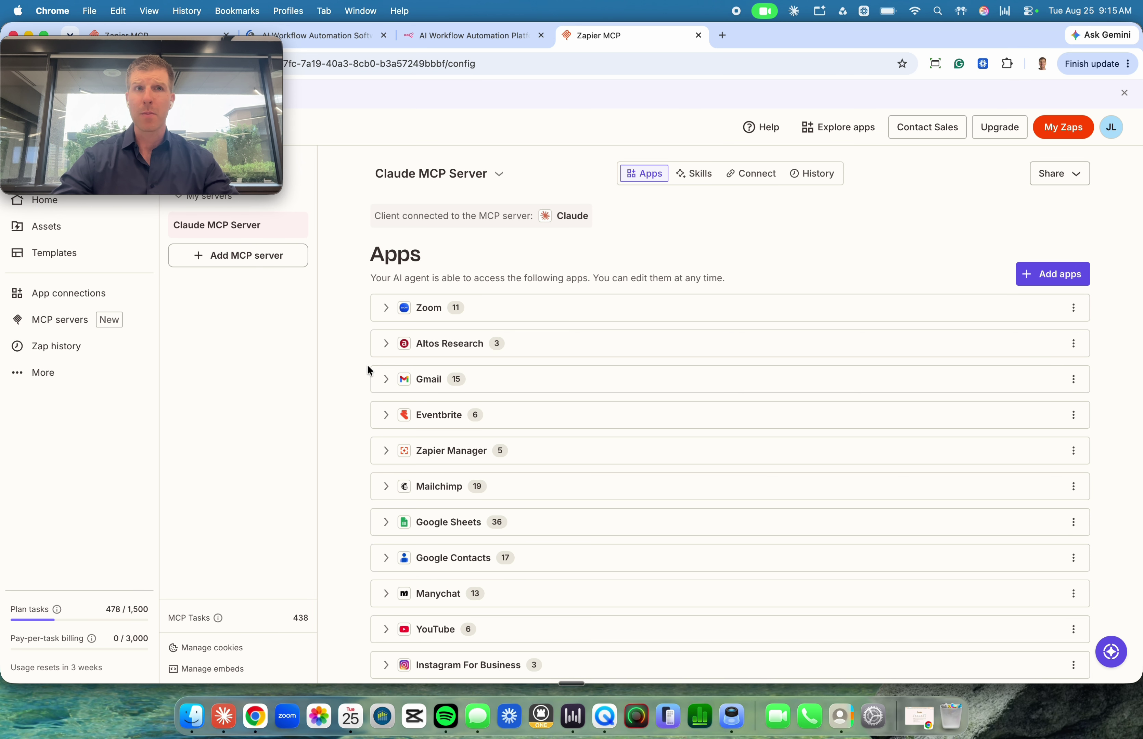
scroll(596, 366, "down", 1)
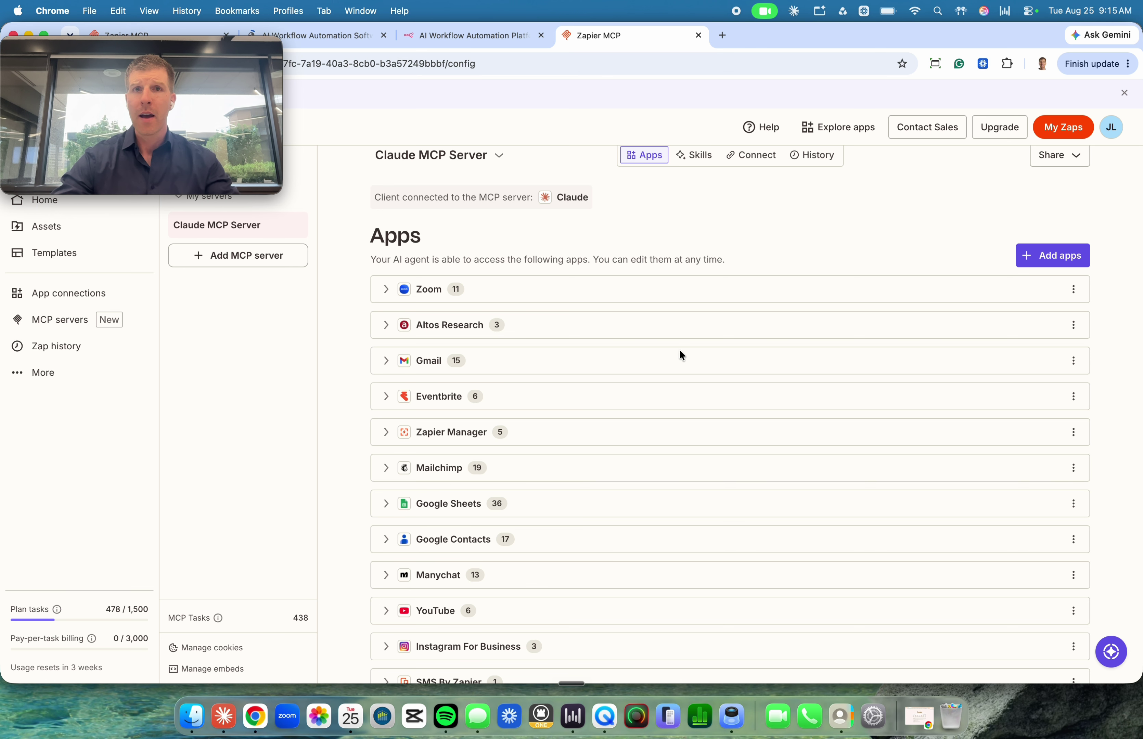
Load milehightitleguy.com in a new browser tab
key("ctrl+t")
type("mile")
key("Return")
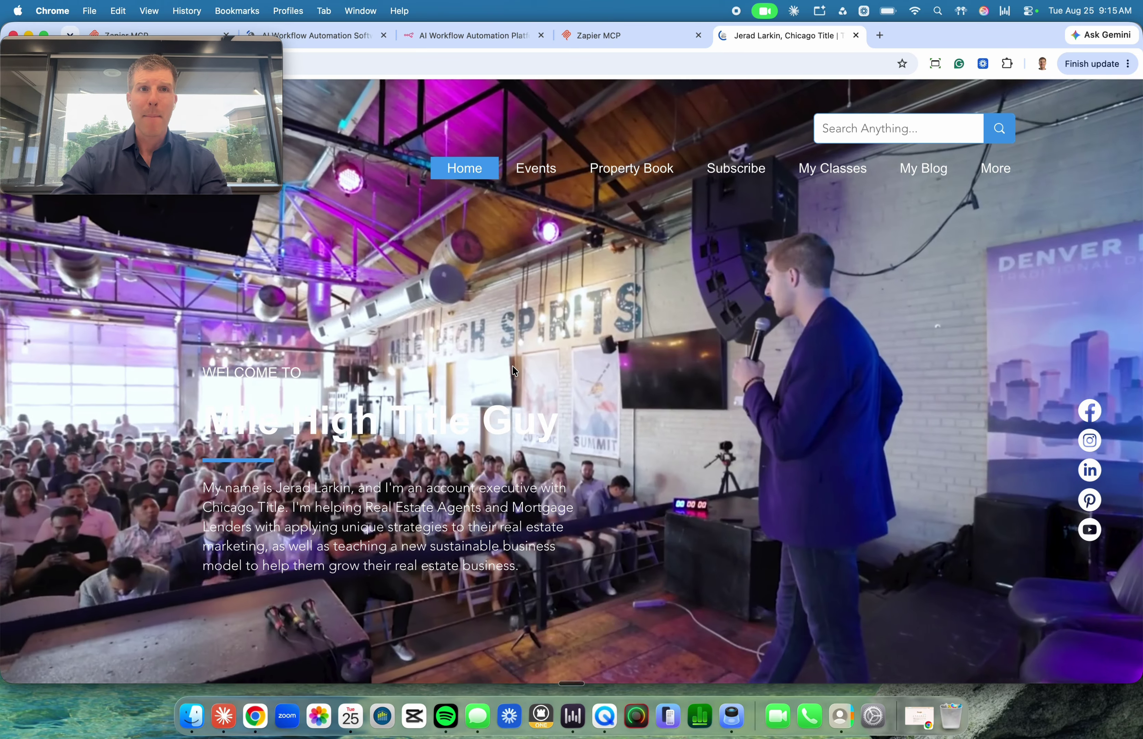
left_click_drag(202, 94, 202, 235)
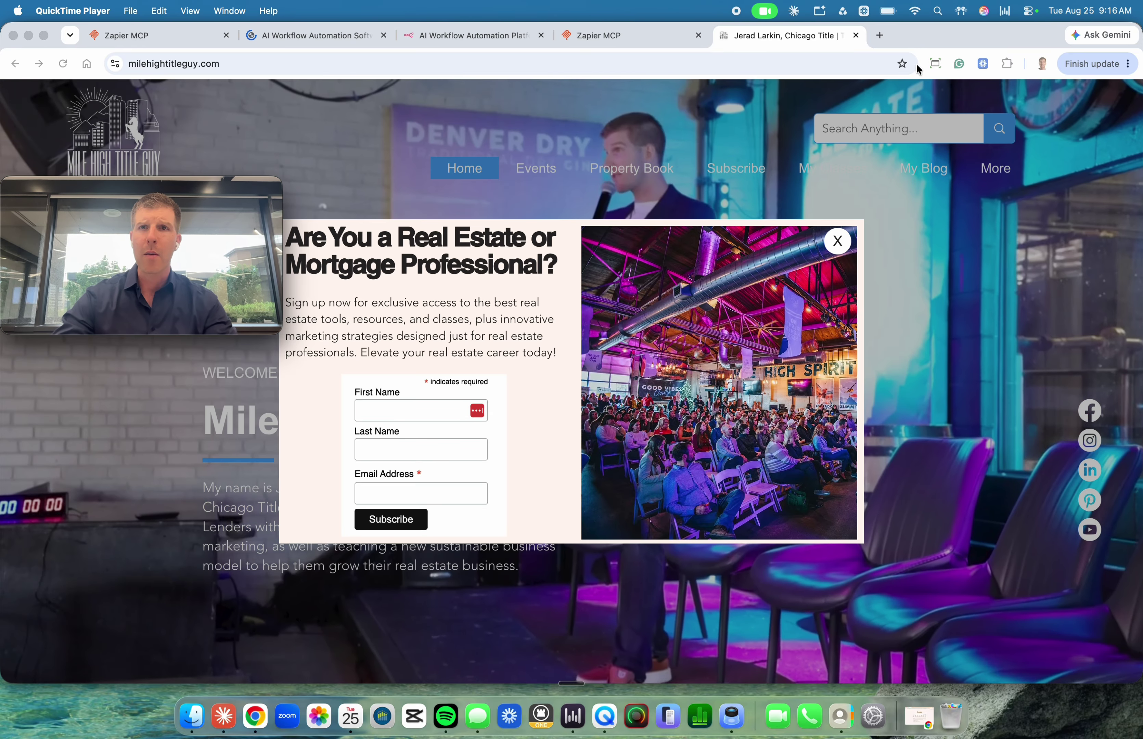
Open the Eventbrite organizer page in a new tab, look through its upcoming events, and return to the Zapier MCP server page
left_click(893, 37)
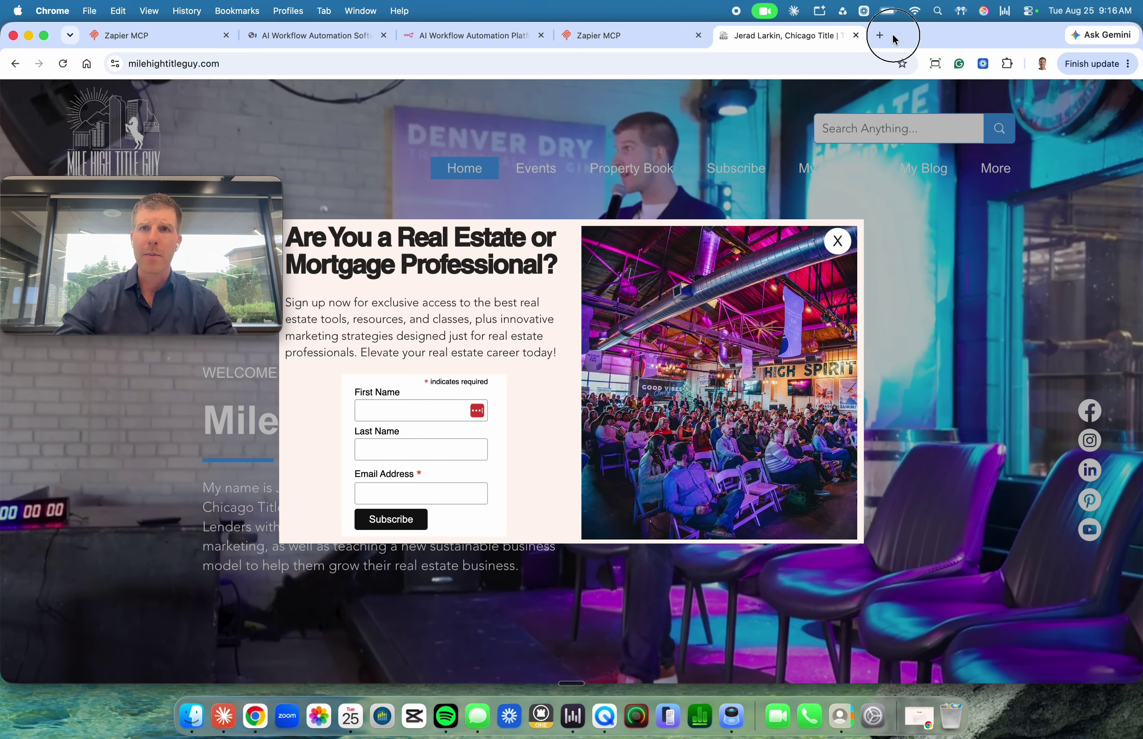
left_click(875, 35)
type("e")
key("Return")
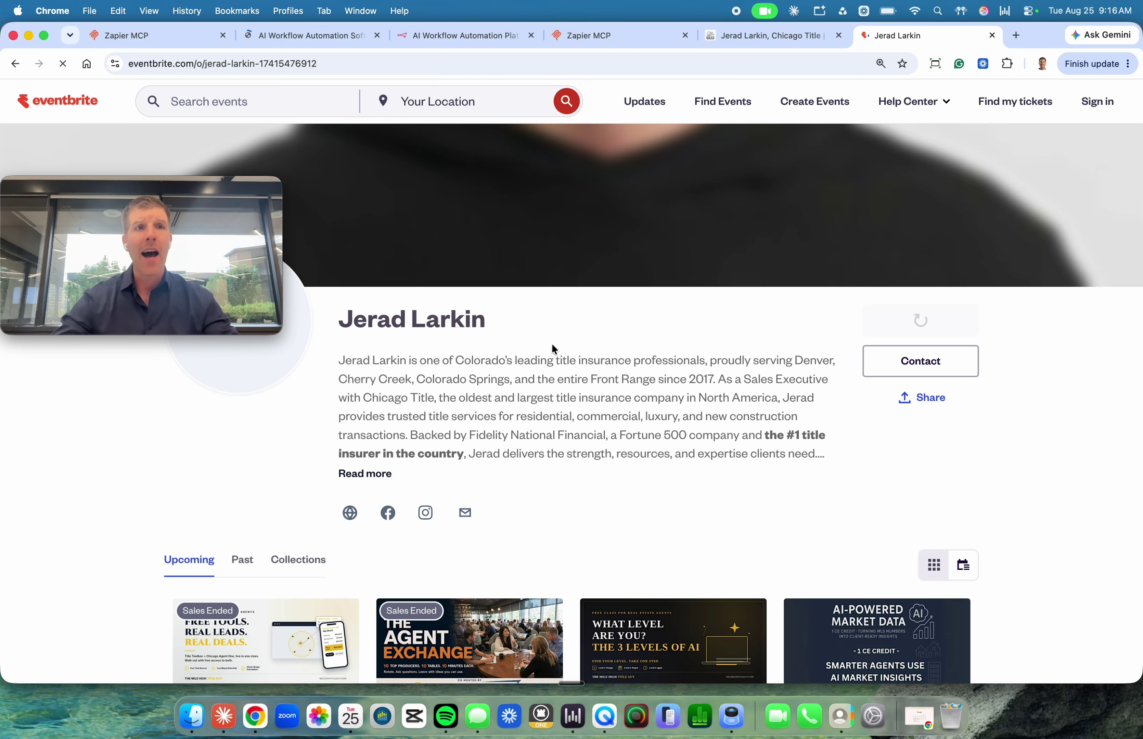
scroll(554, 349, "down", 6)
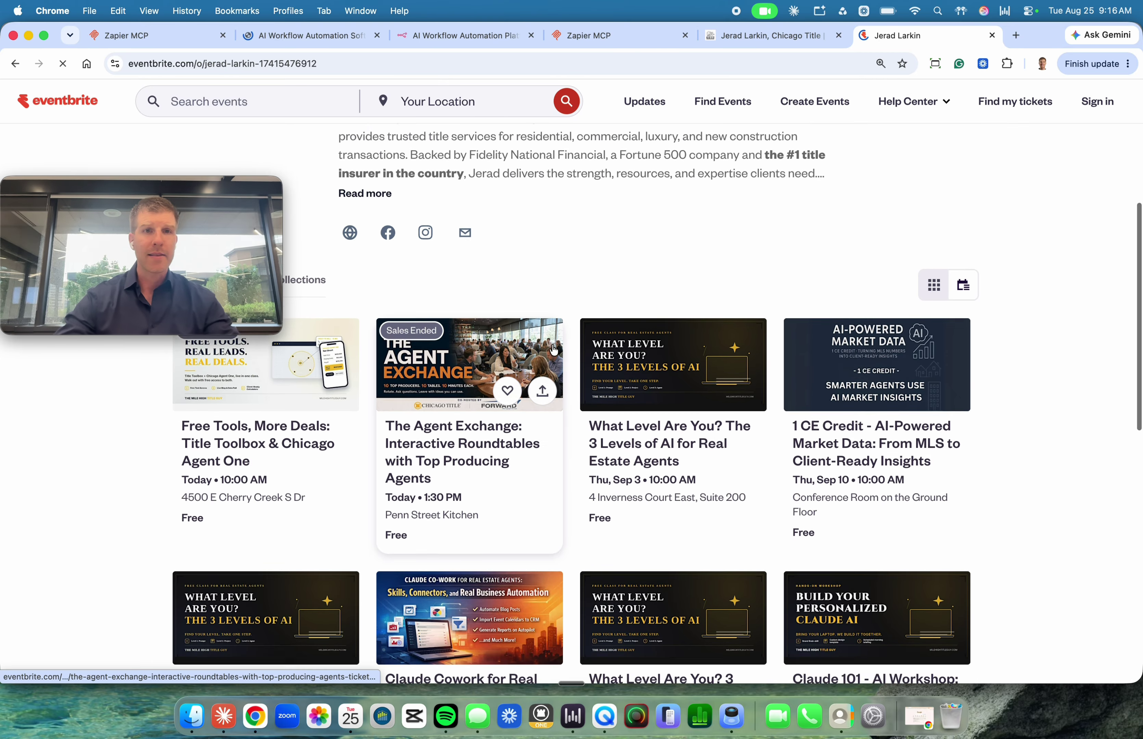
scroll(554, 349, "down", 5)
scroll(554, 349, "up", 10)
left_click(609, 34)
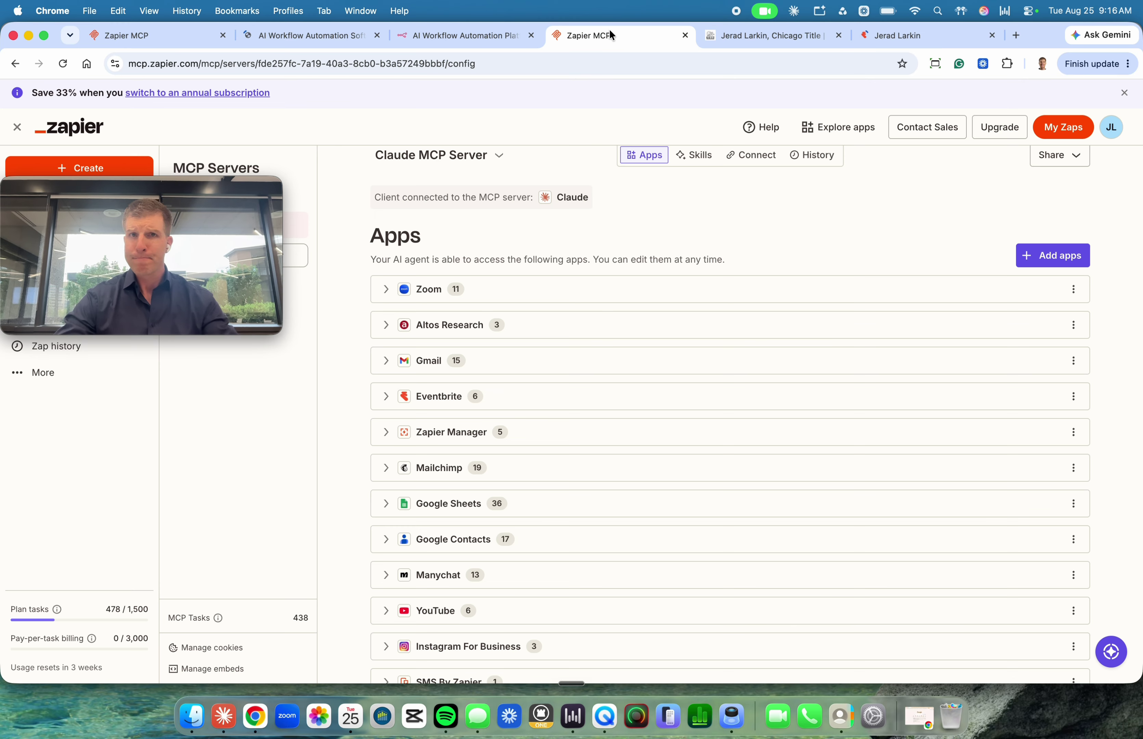